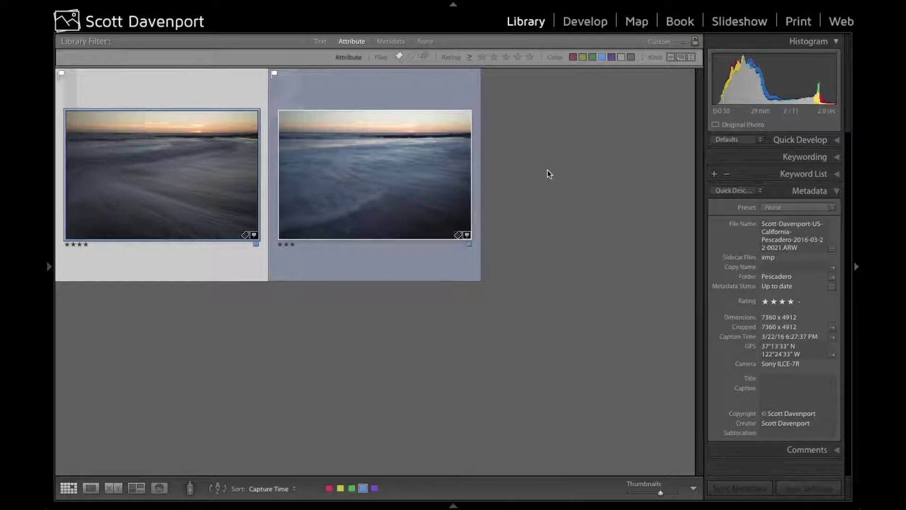
- Compare the two sunset beach shots in Loupe, then show the four-star shot large in Develop
double_click(180, 174)
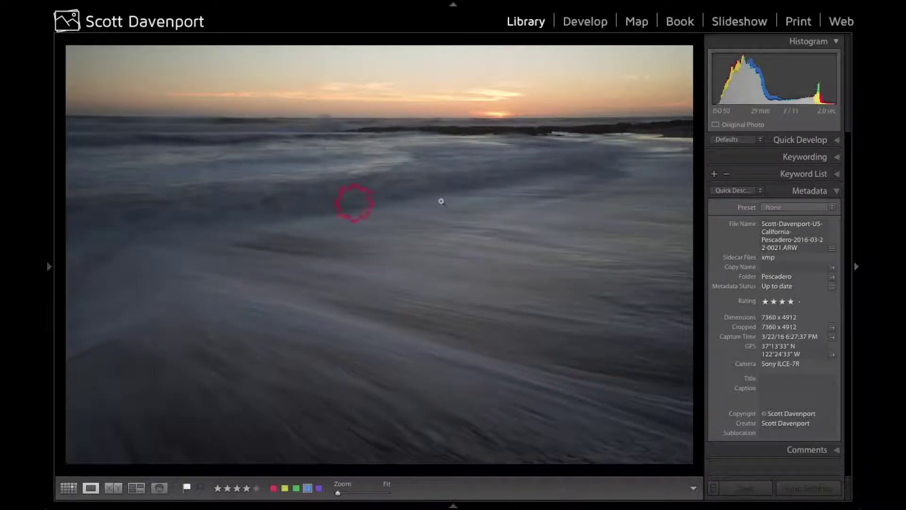
key(Right)
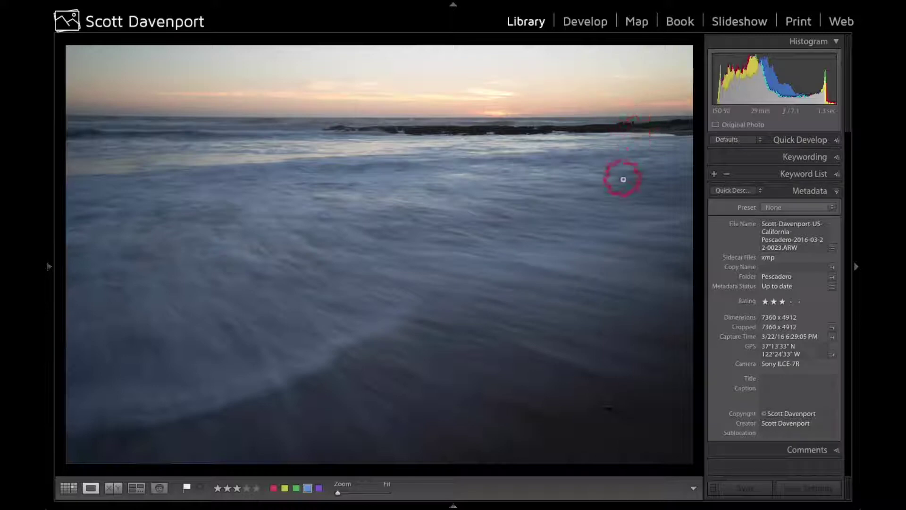
key(Left)
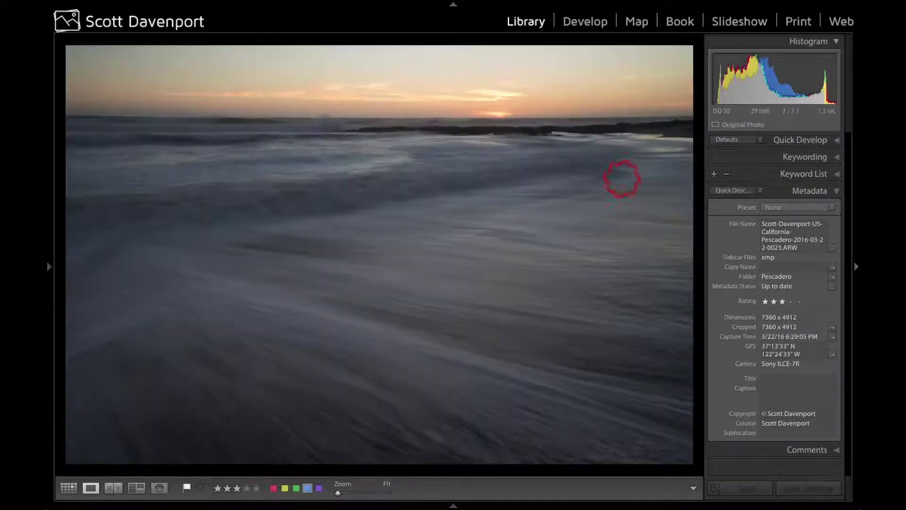
key(g)
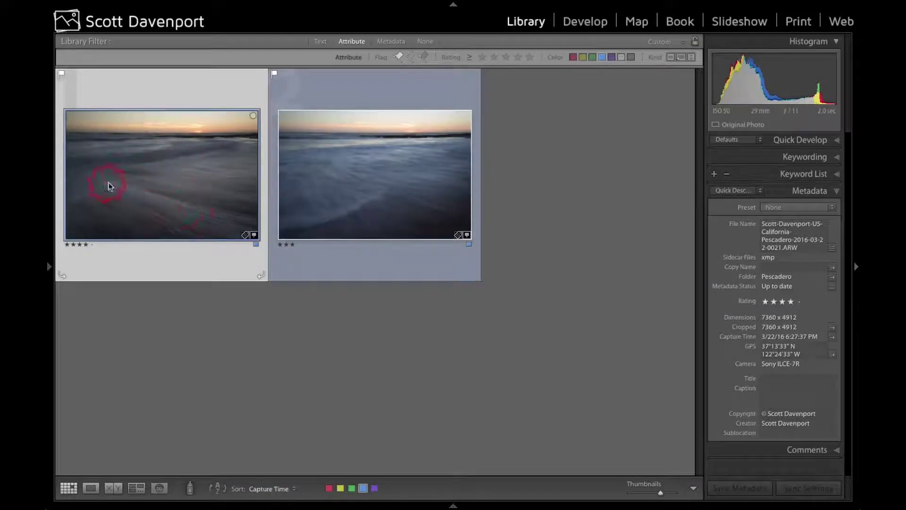
double_click(160, 192)
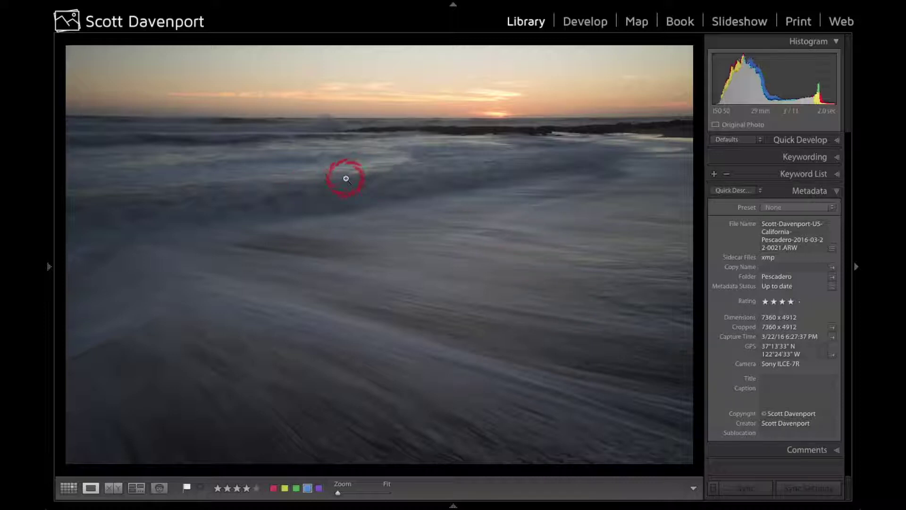
click(586, 26)
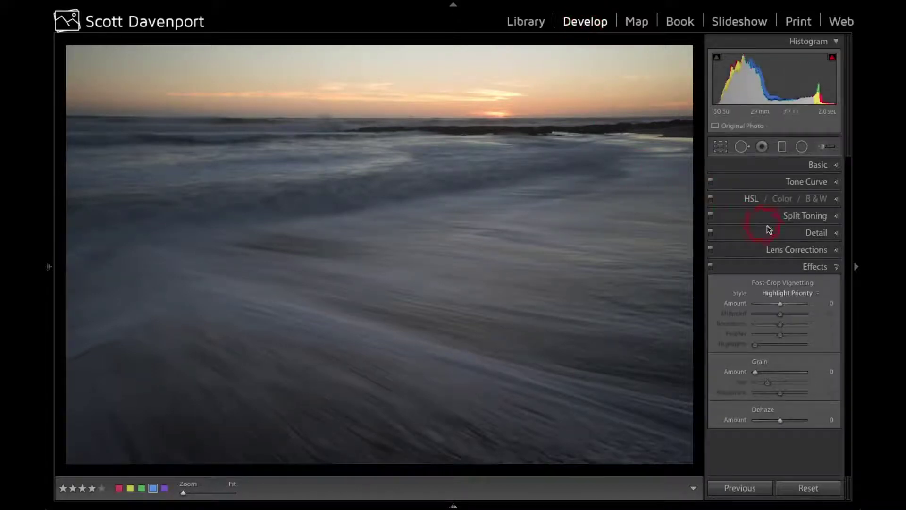
- Enable the Sony lens profile correction and level the horizon to -0.11° with the Angle tool
click(790, 251)
click(744, 283)
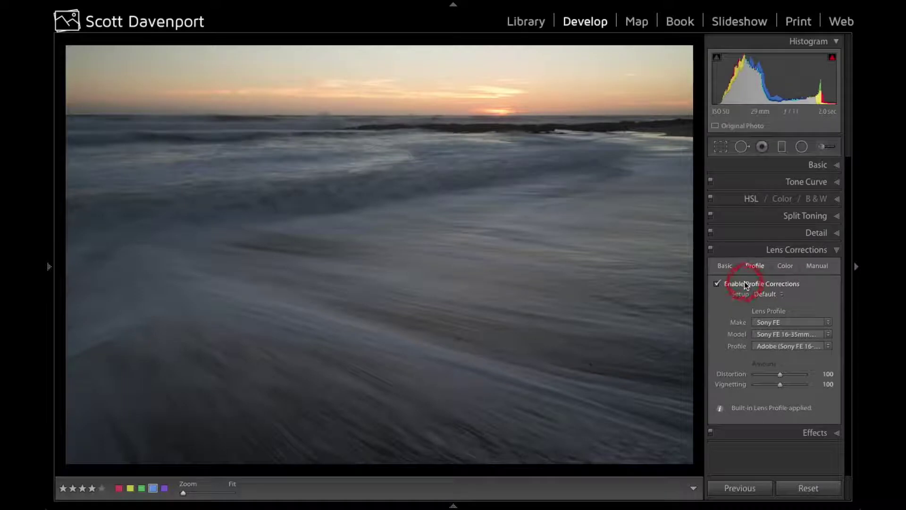
key(r)
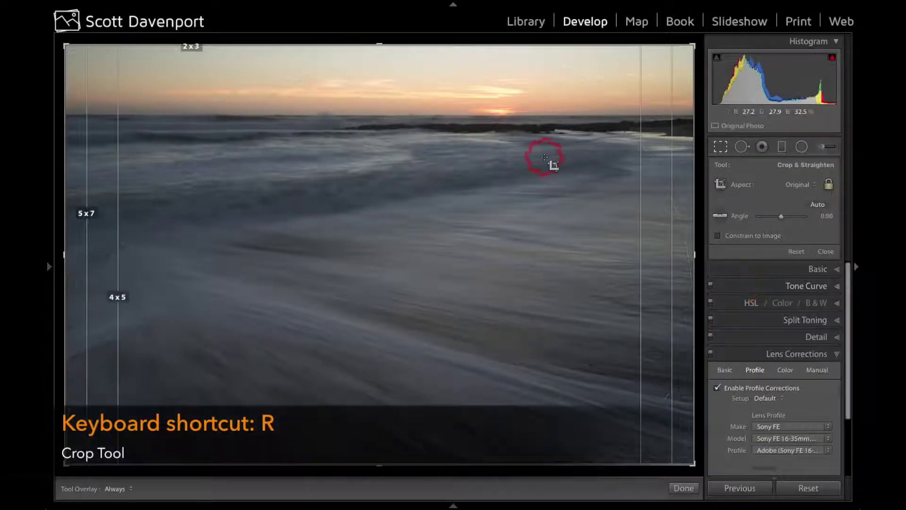
key(o)
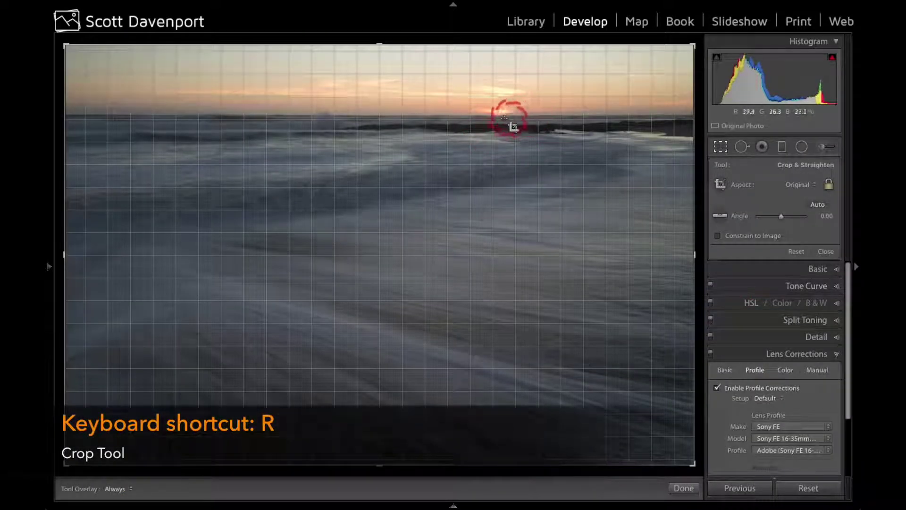
click(753, 238)
click(721, 216)
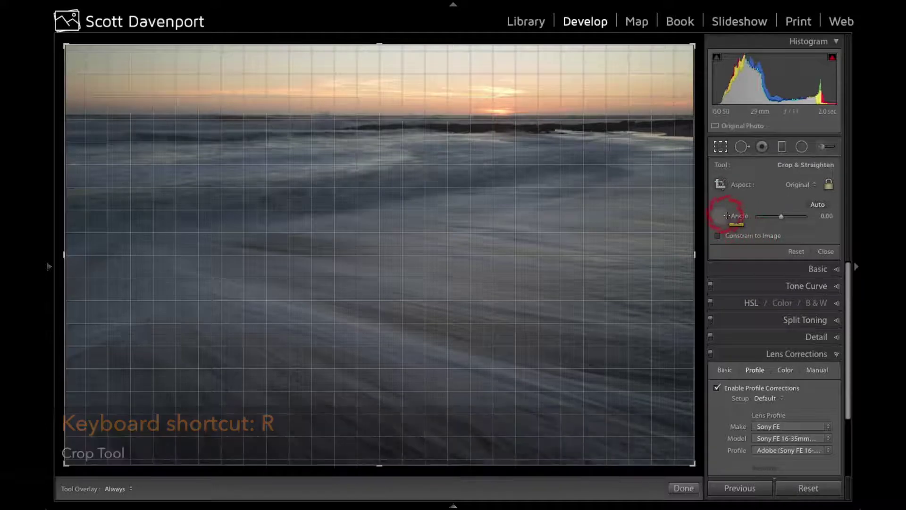
drag(113, 104, 664, 115)
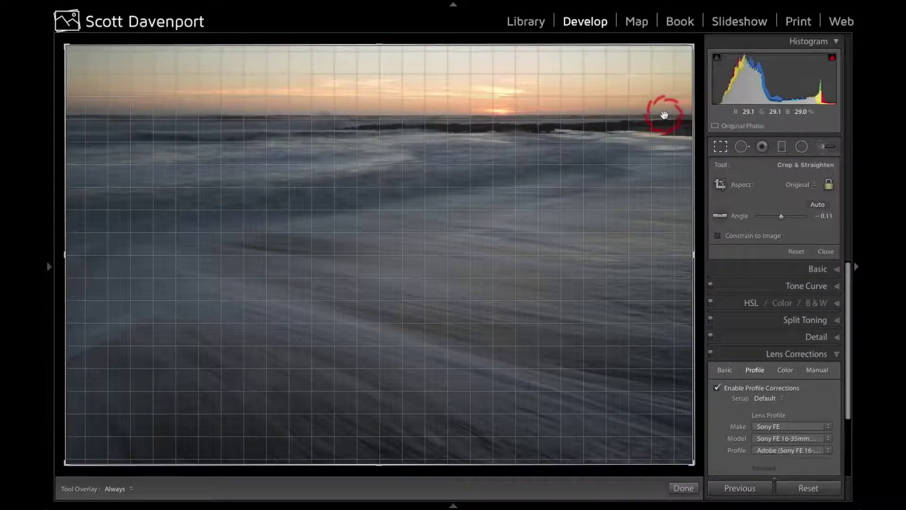
- Commit the straightening, then tighten the crop slightly from the lower-left corner and apply it
key(Return)
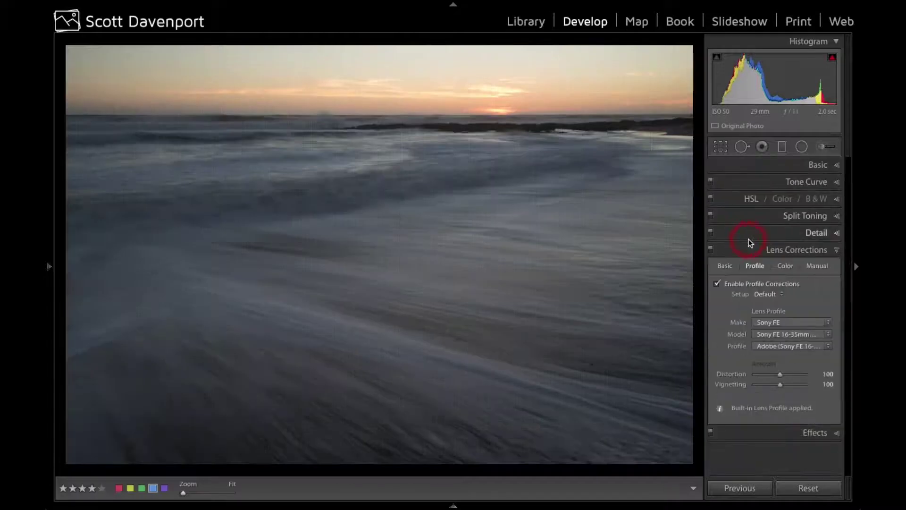
key(r)
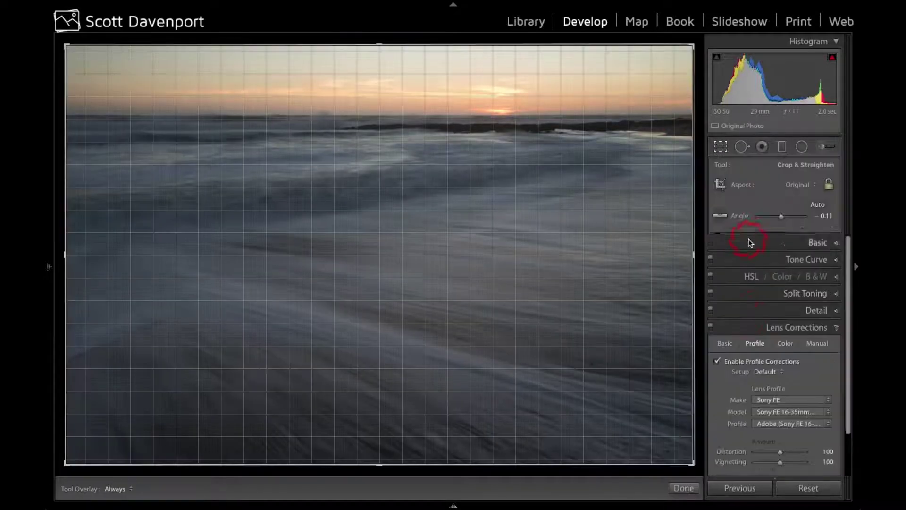
key(o)
key(o)
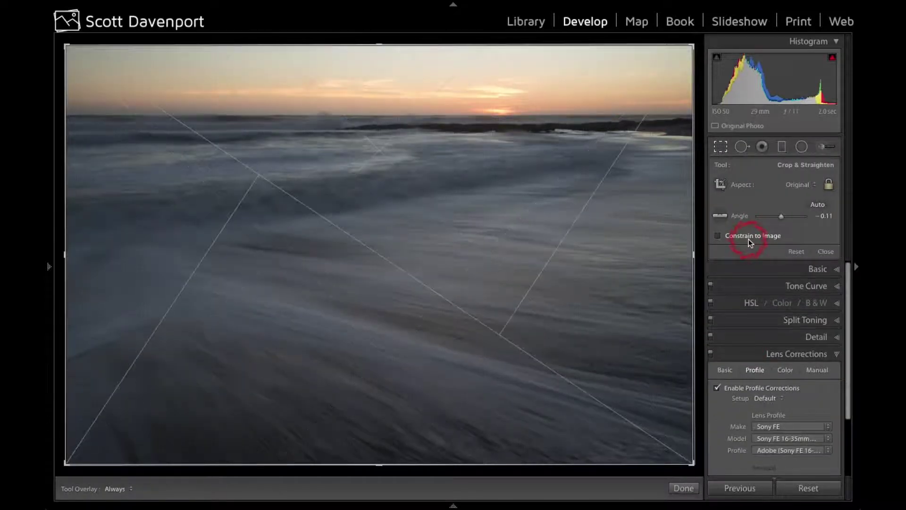
click(355, 219)
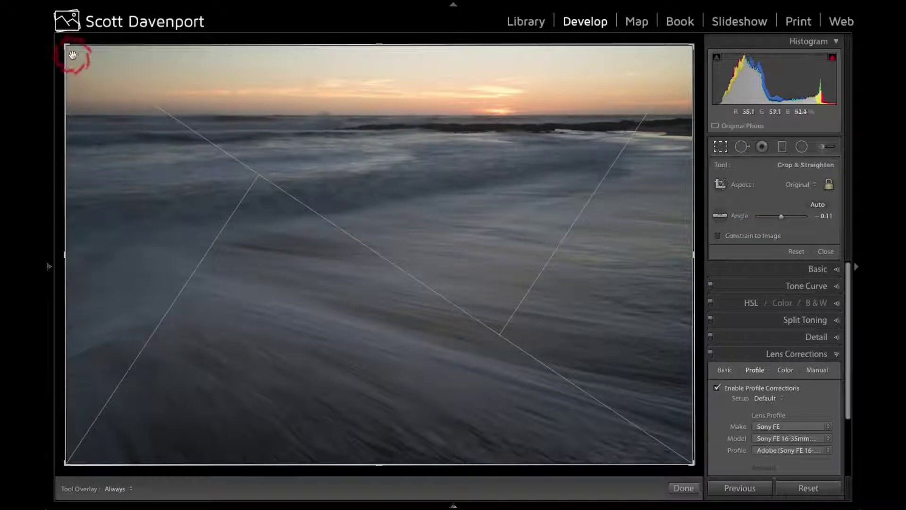
mouse_move(69, 453)
mouse_down()
mouse_move(67, 463)
mouse_move(75, 443)
mouse_up()
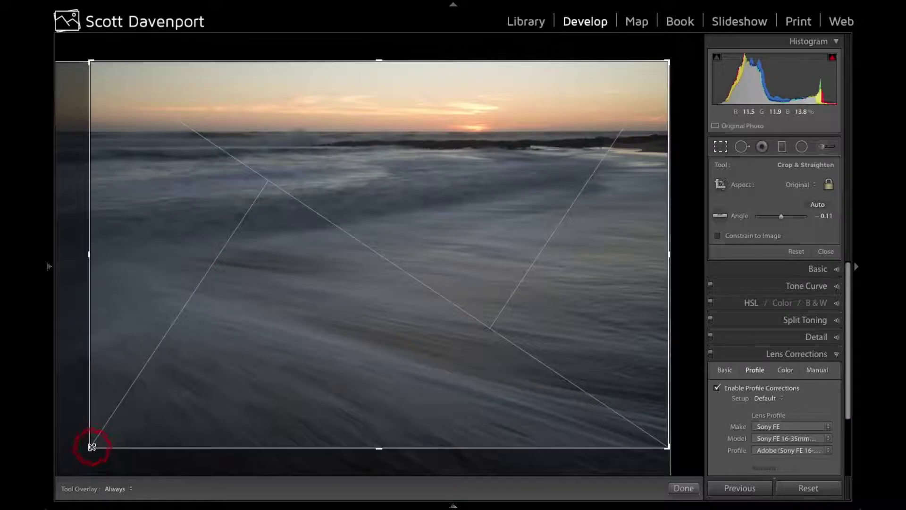
drag(89, 439, 66, 466)
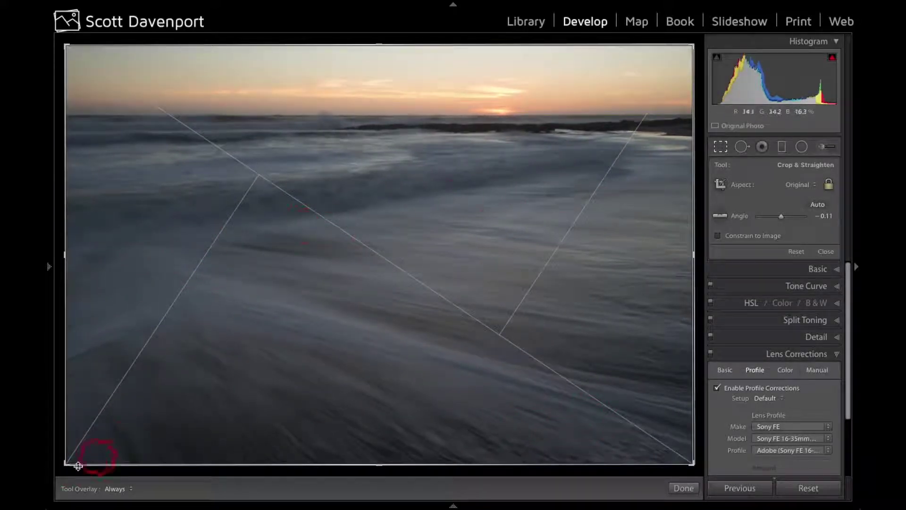
drag(65, 466, 81, 452)
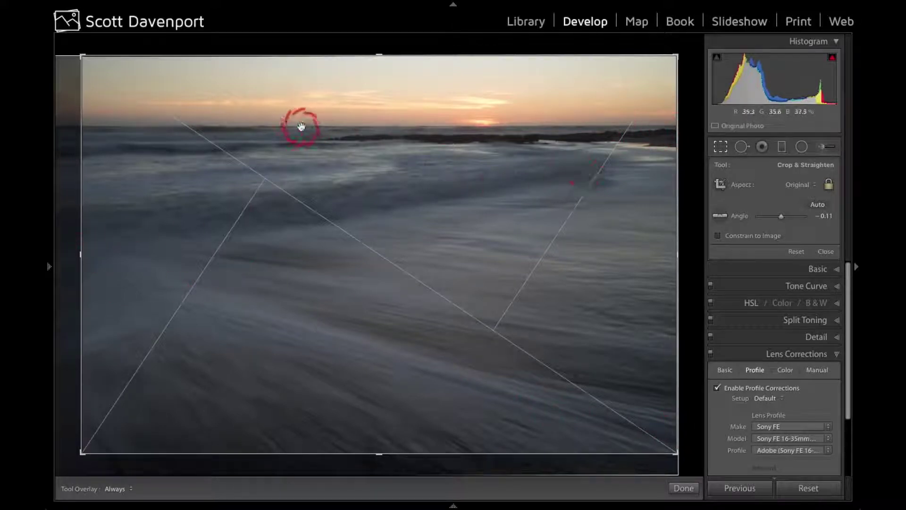
key(Return)
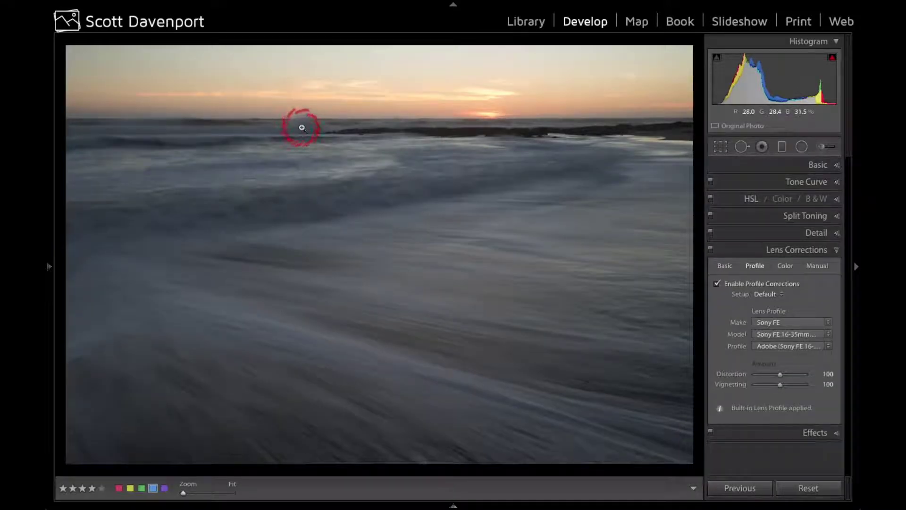
key(q)
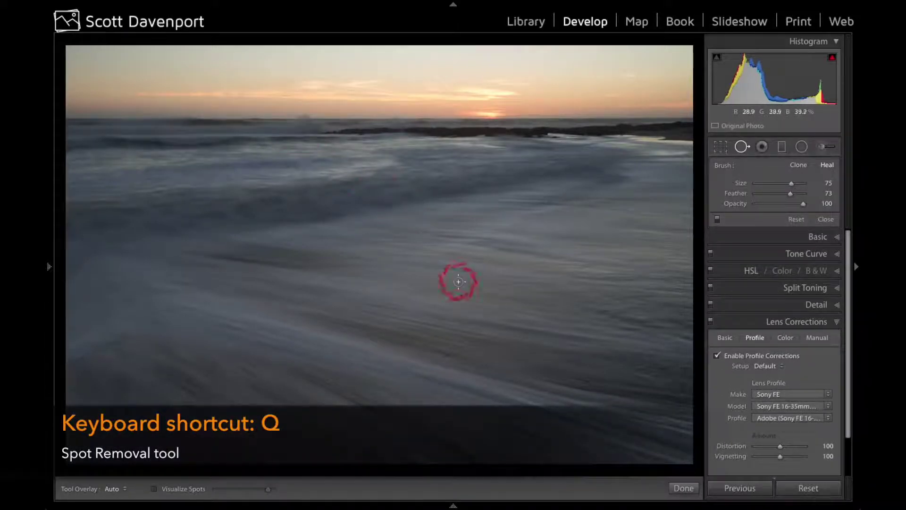
key(a)
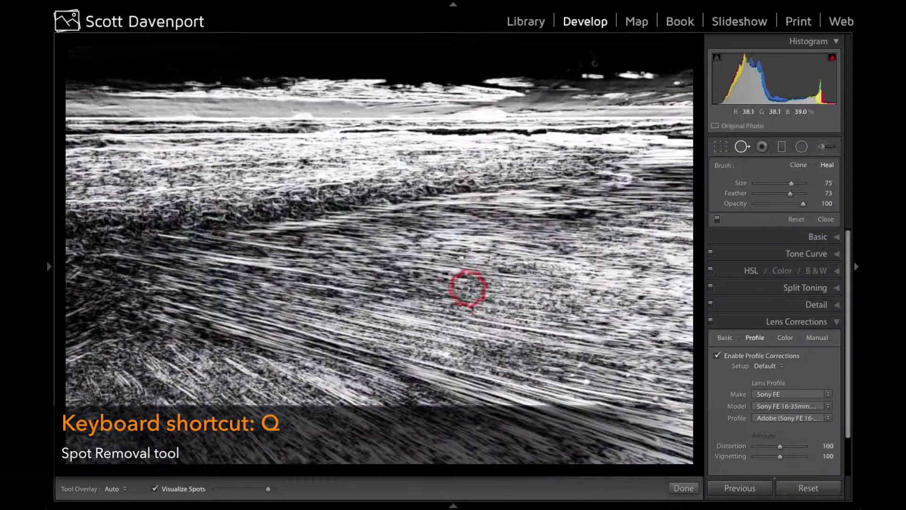
key(a)
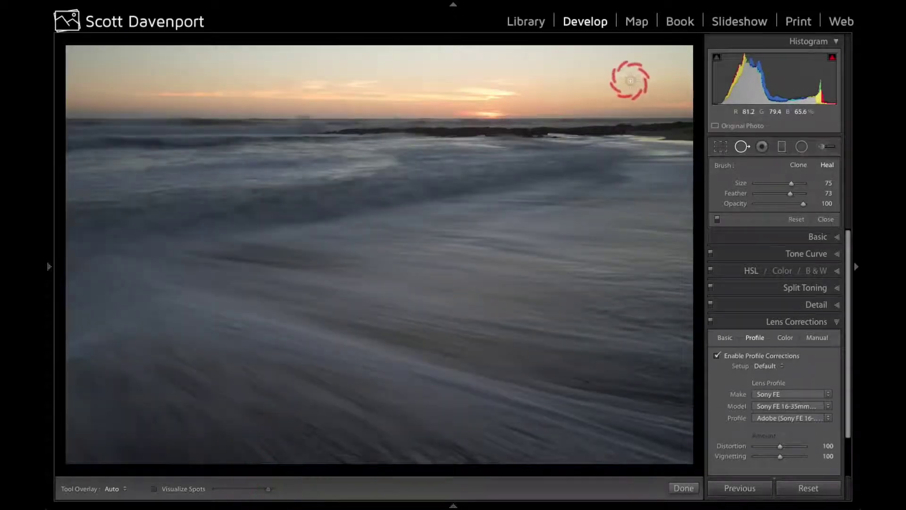
key(a)
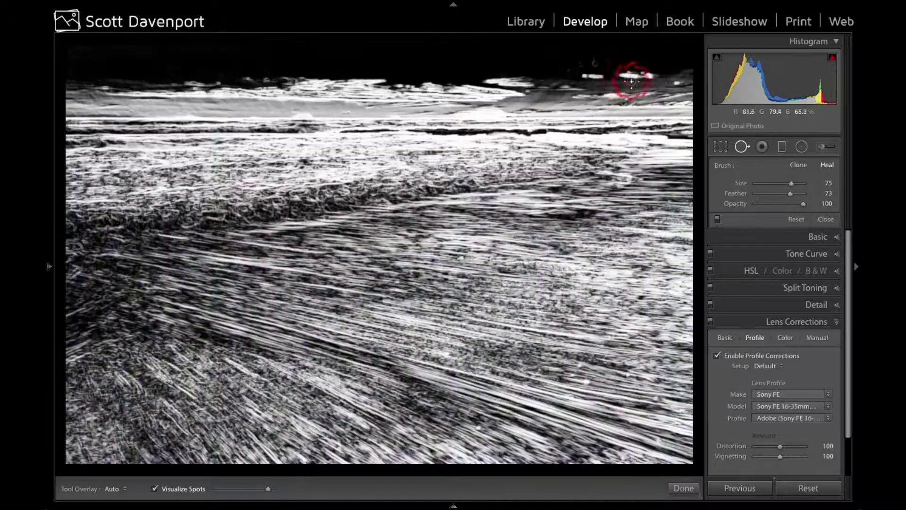
scroll(595, 65, up, 1)
click(592, 62)
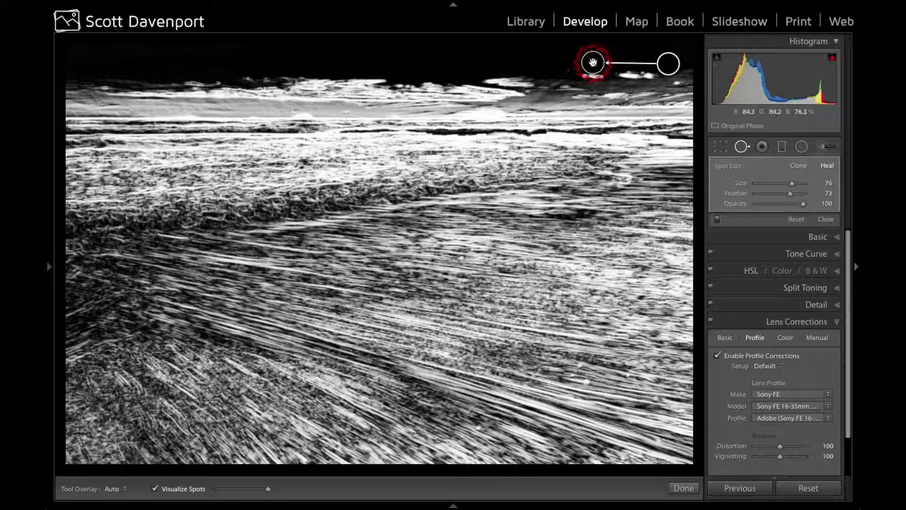
key(a)
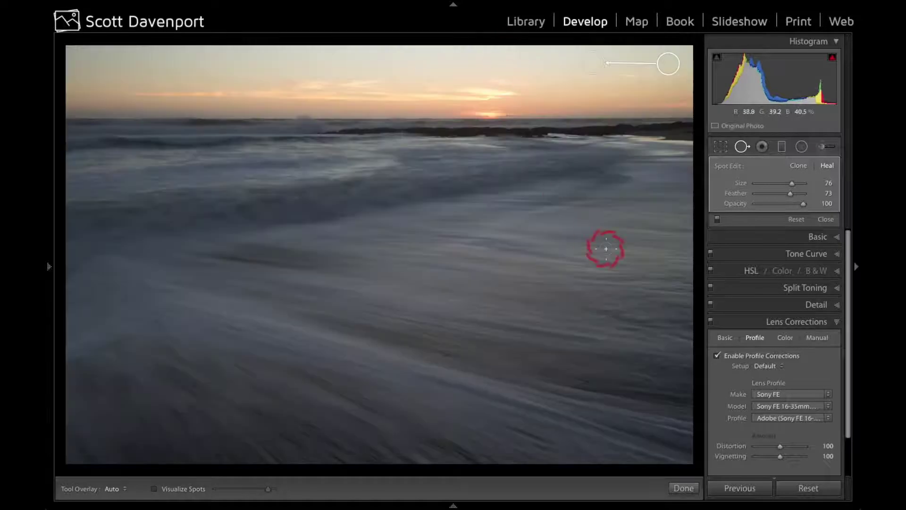
key(q)
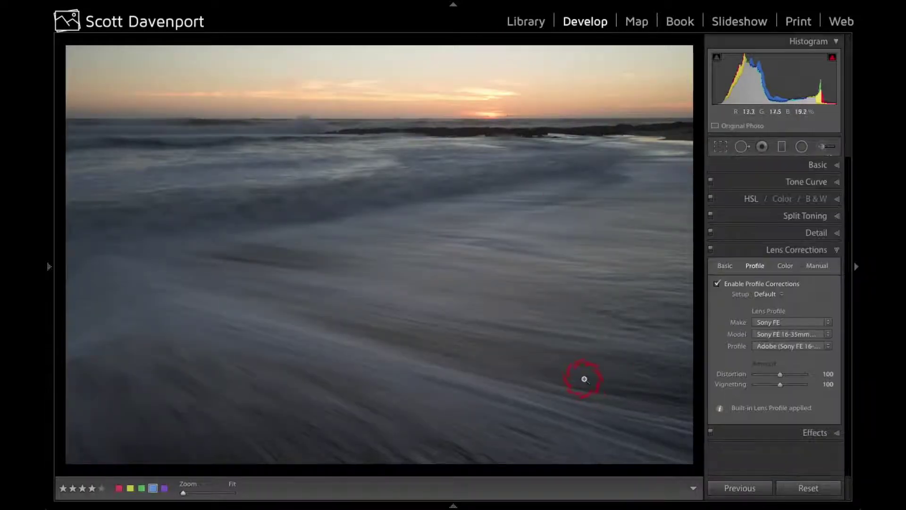
click(583, 377)
drag(584, 378, 484, 302)
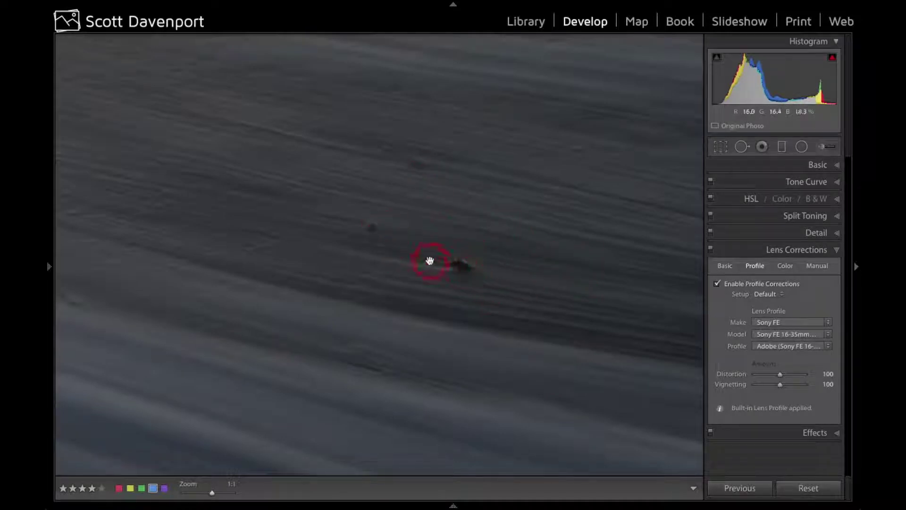
click(374, 250)
click(374, 248)
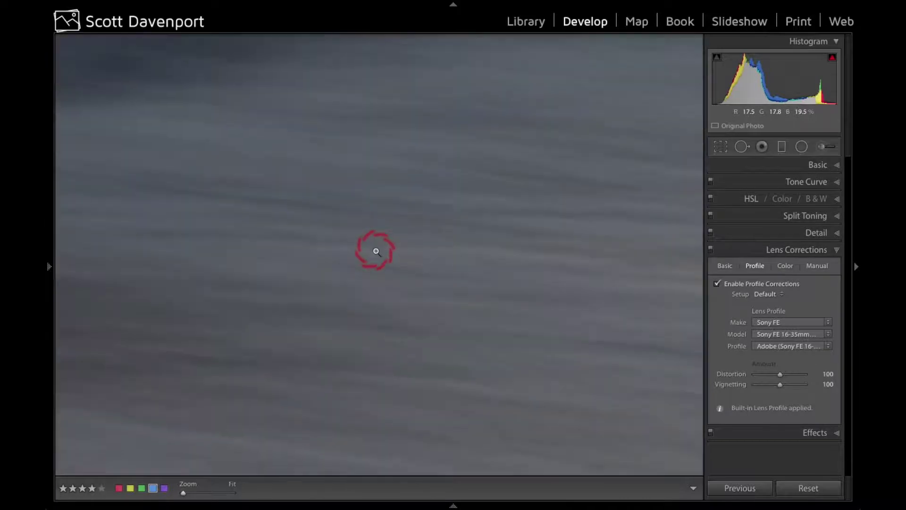
click(374, 249)
click(374, 249)
click(430, 324)
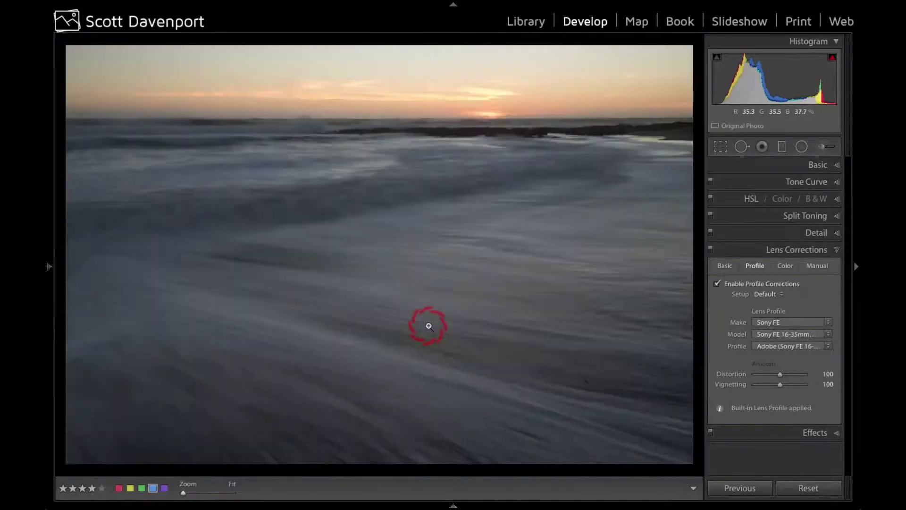
click(451, 355)
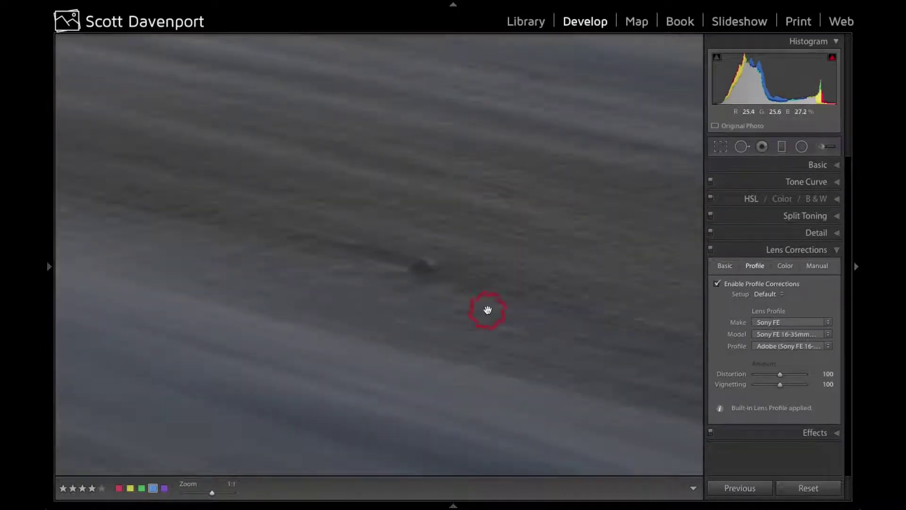
click(492, 282)
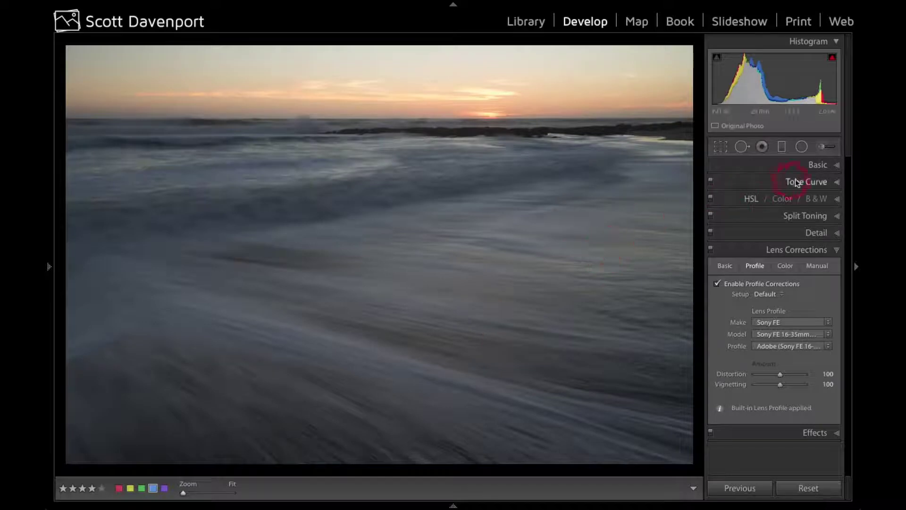
- Expand the Basic panel and toggle the clipping warnings to check the sun's highlights
click(826, 165)
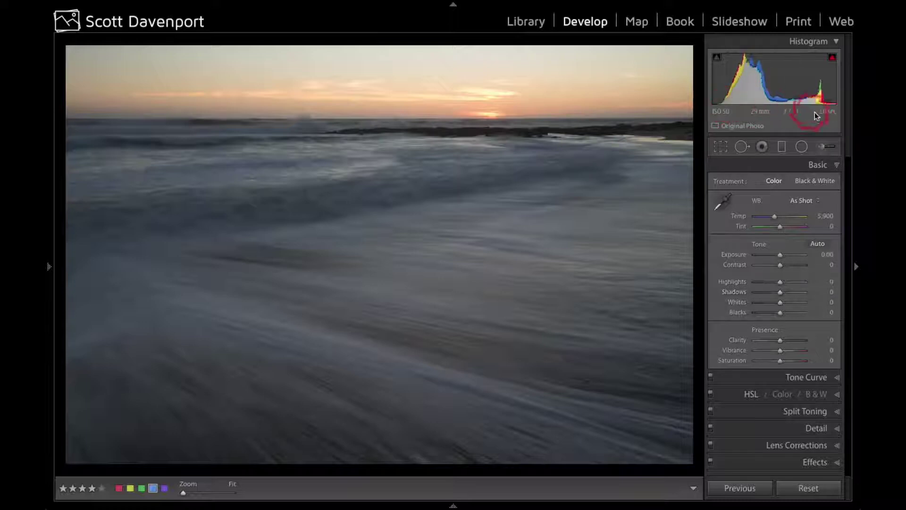
key(j)
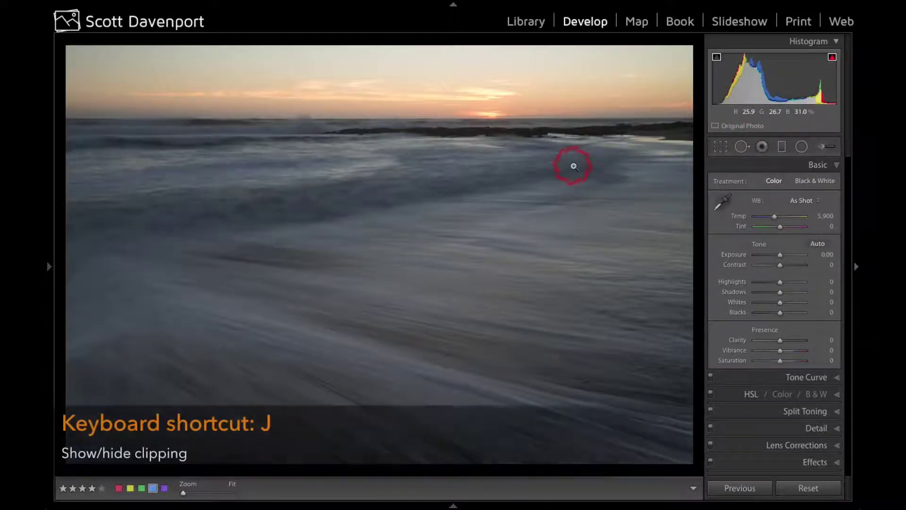
key(j)
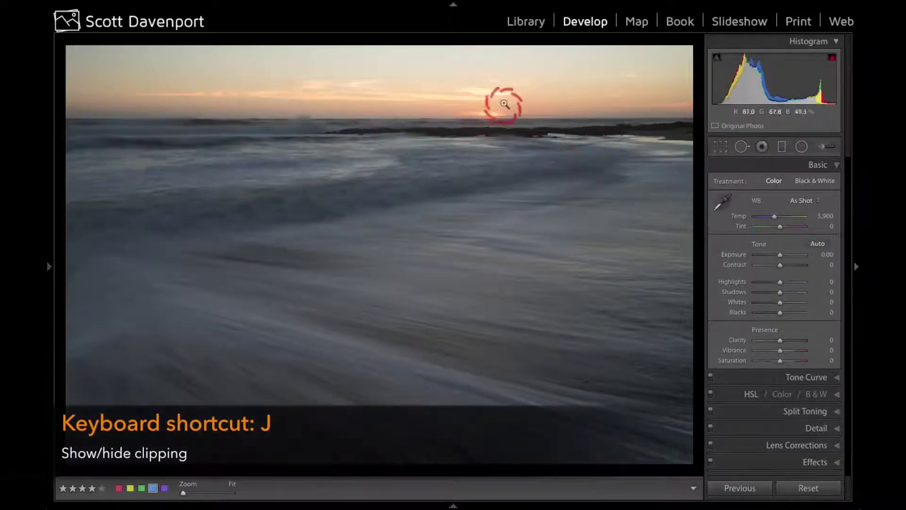
key(j)
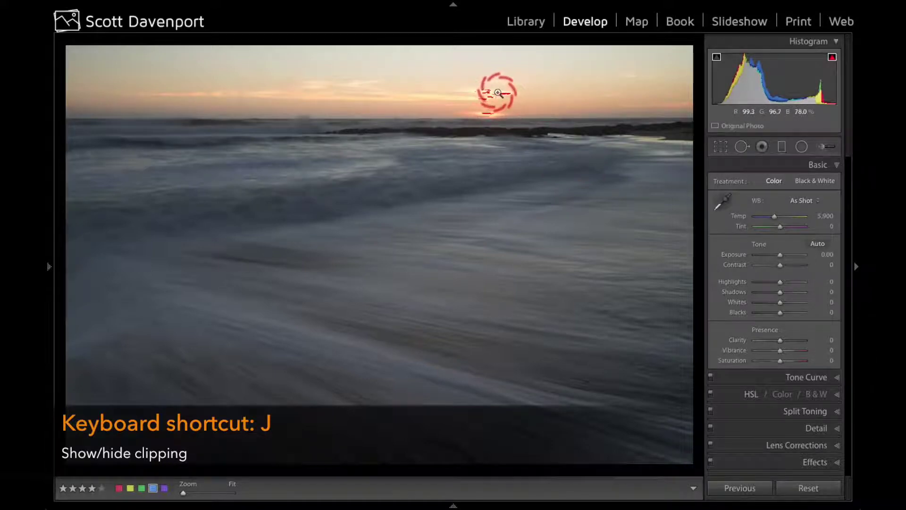
key(j)
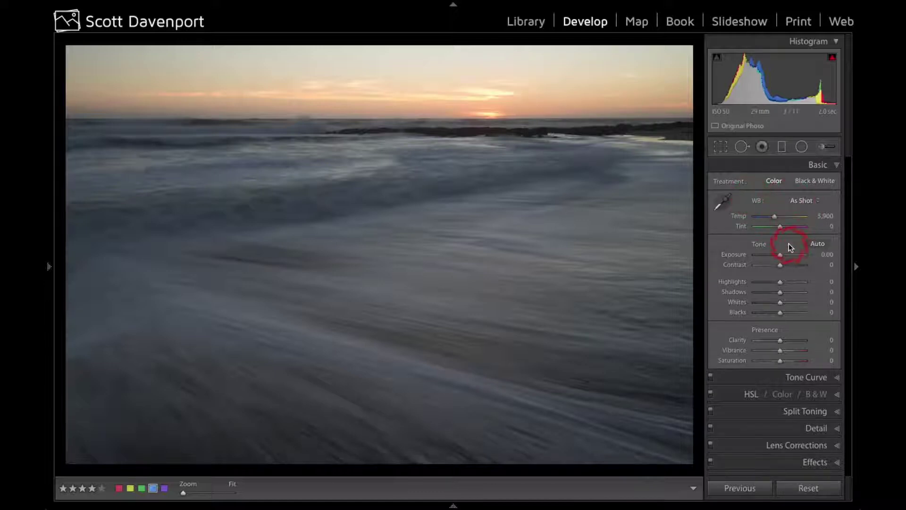
- Warm the white balance to Custom Temp 6,900 and Tint −4 by sampling the water with the eyedropper
click(802, 200)
click(802, 207)
click(721, 201)
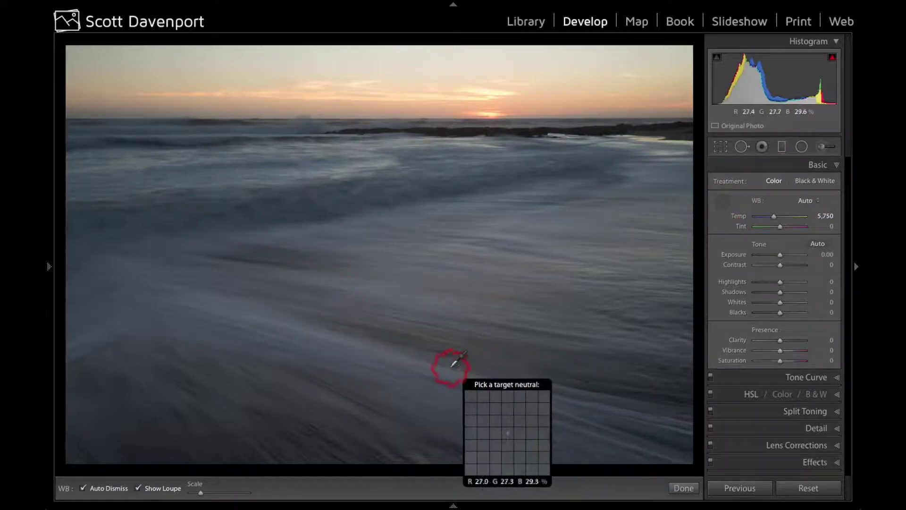
click(455, 375)
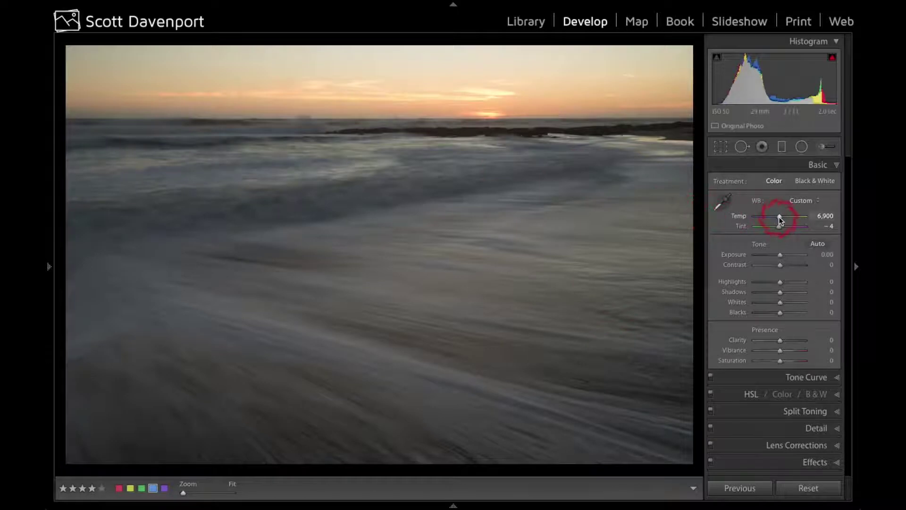
drag(779, 217, 777, 216)
key(ctrl+z)
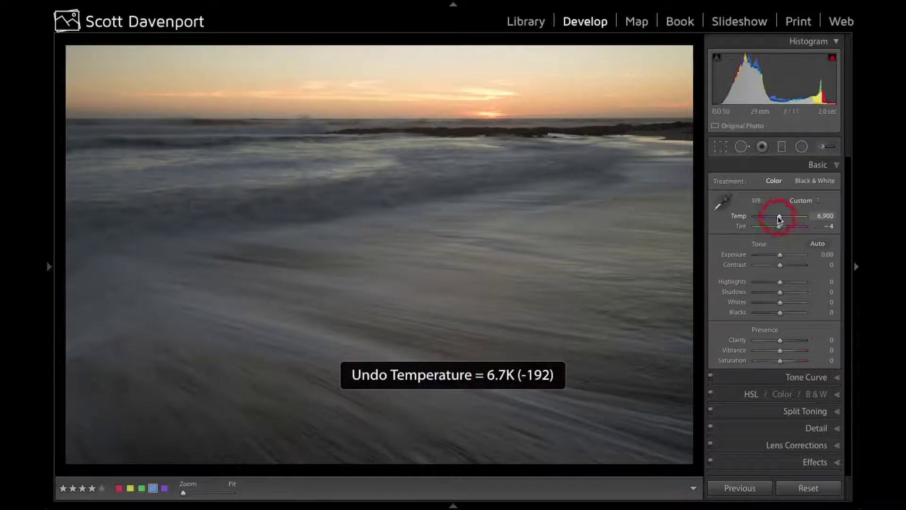
click(600, 229)
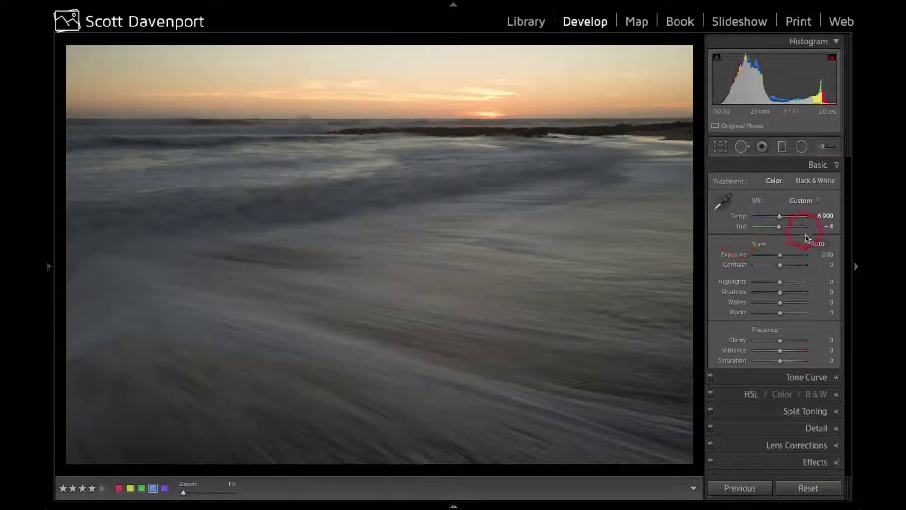
- Raise Contrast to +14 while previewing the photo in black and white
key(v)
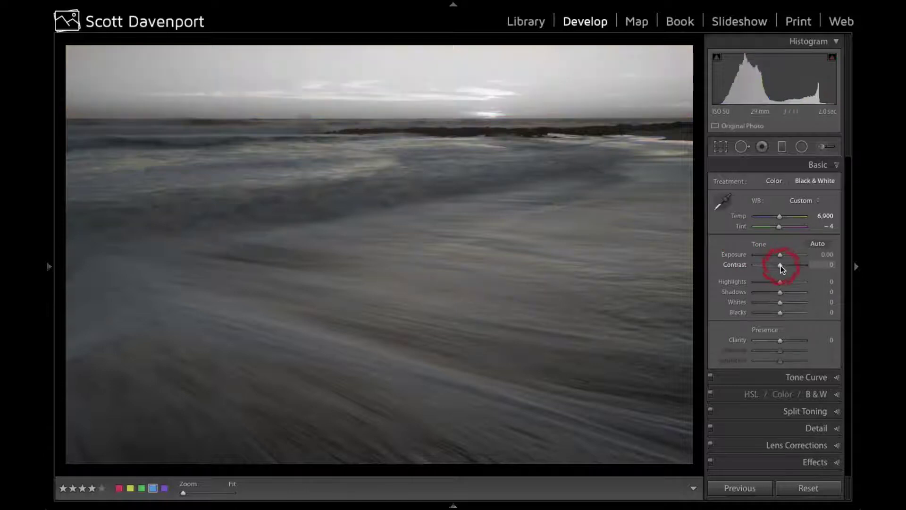
drag(781, 265, 783, 265)
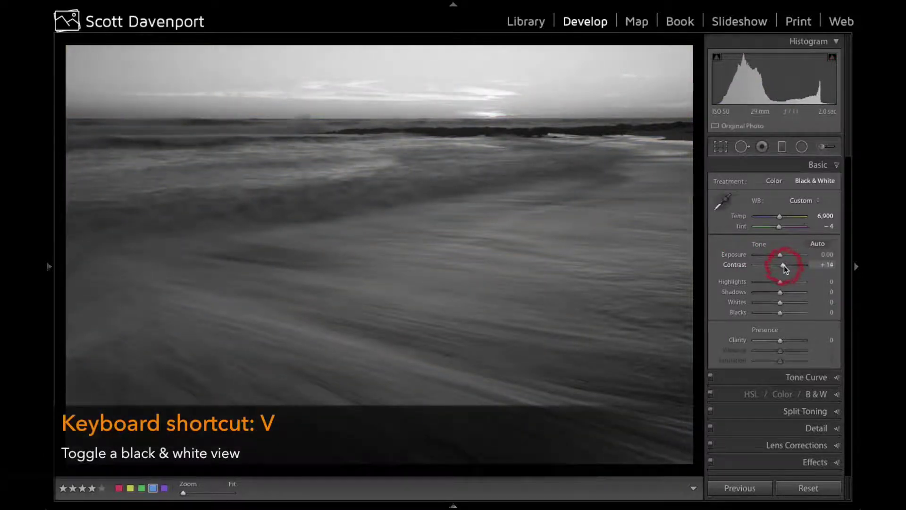
key(v)
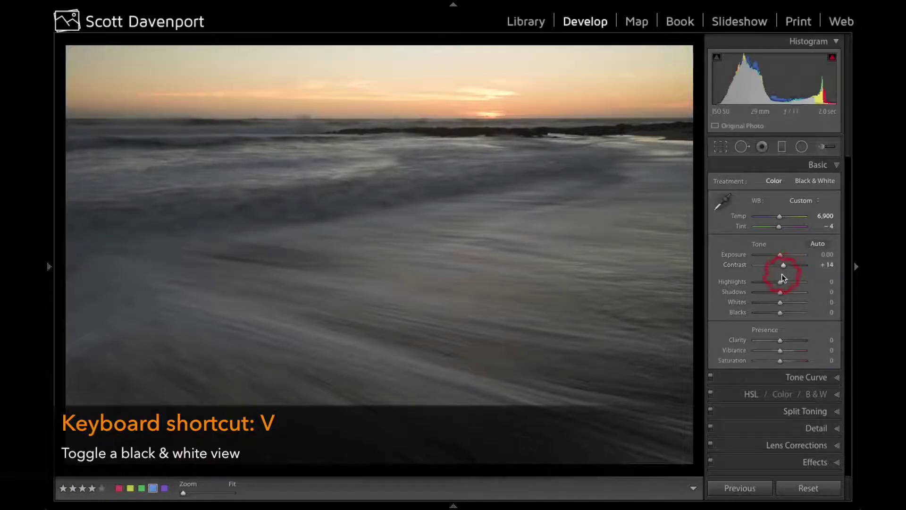
- Set Blacks −19, Shadows +48 and Highlights −16, checking clipping with Alt held
key(alt)
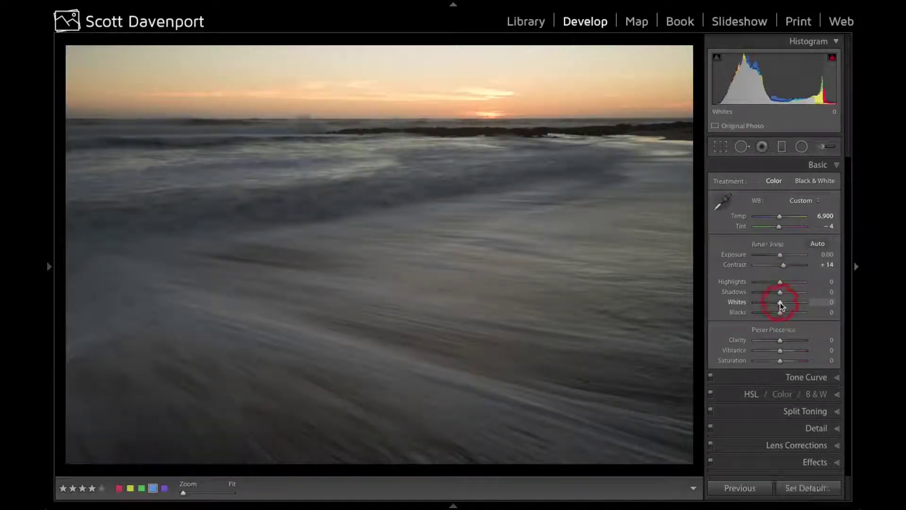
drag(780, 302, 780, 302)
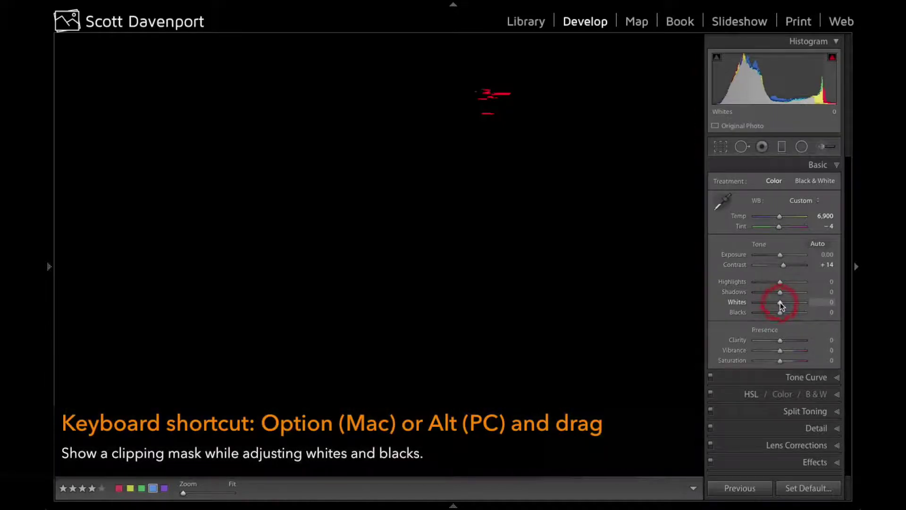
drag(780, 302, 772, 312)
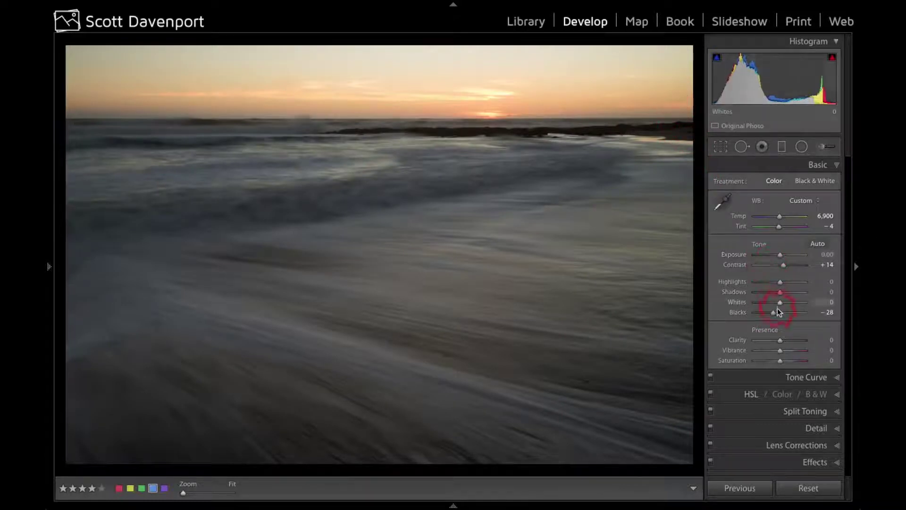
drag(772, 313, 788, 288)
drag(780, 282, 777, 281)
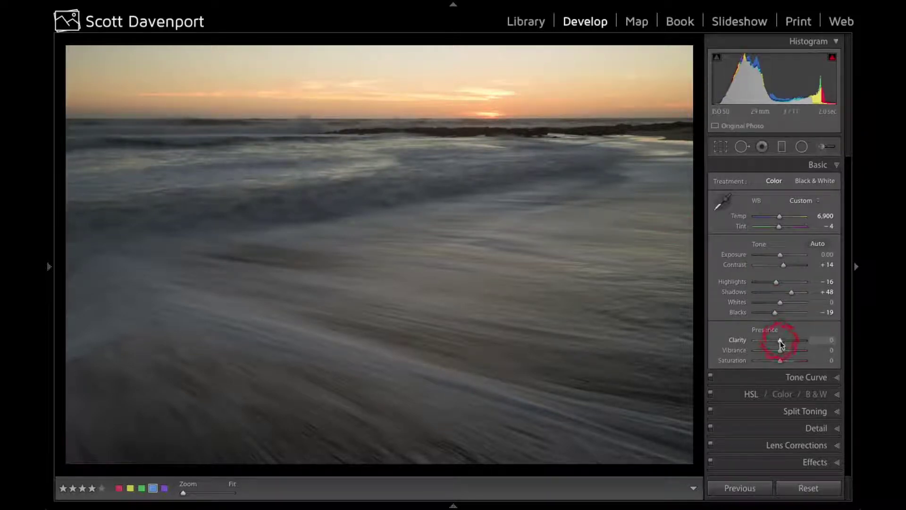
- Add Clarity +11 and a light Vibrance boost of +8 to the seascape
drag(781, 341, 783, 341)
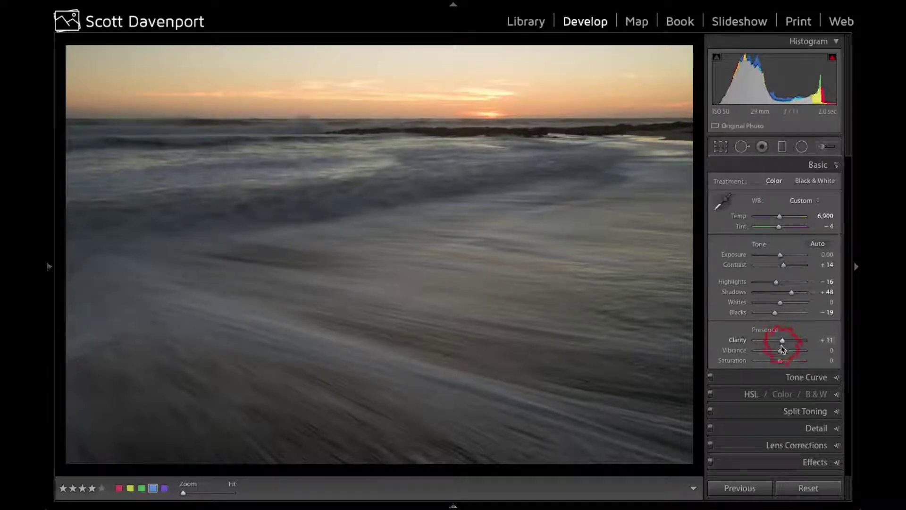
drag(781, 350, 795, 352)
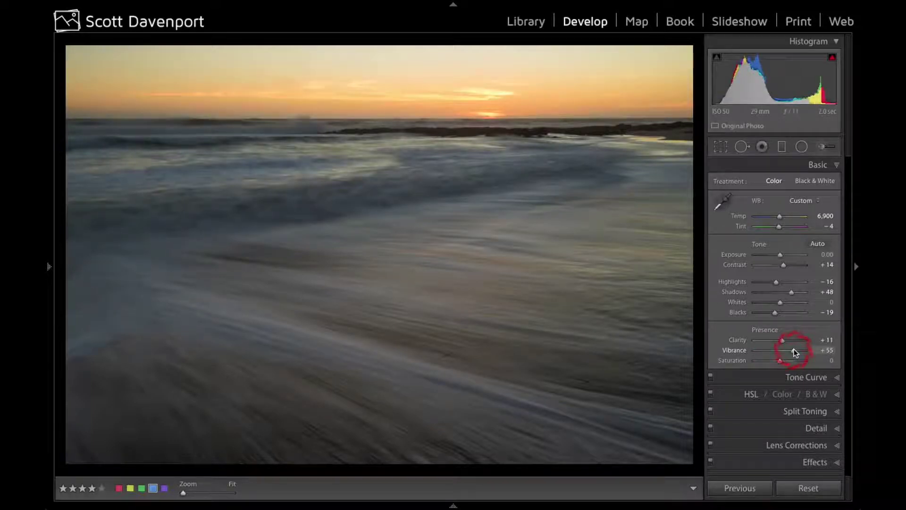
drag(794, 350, 780, 350)
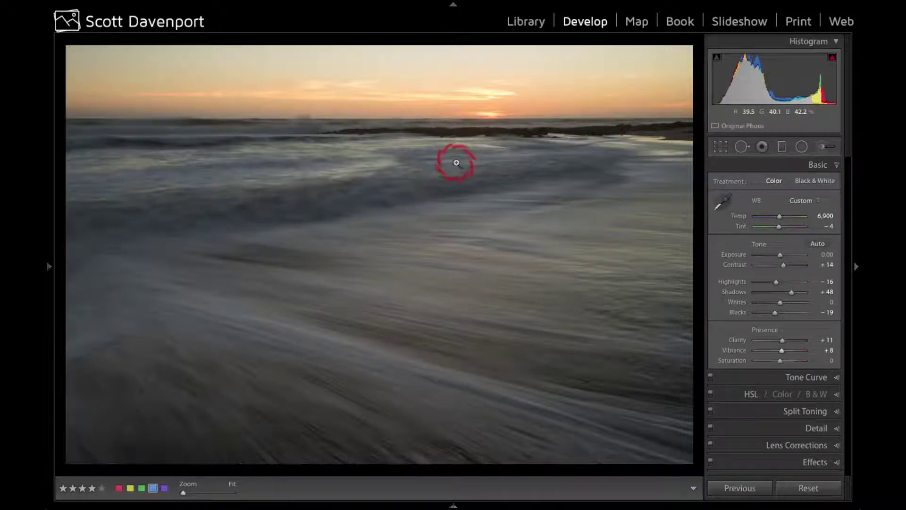
- Draw a +0.17 exposure graduated filter and angle it along the water below the horizon
click(781, 147)
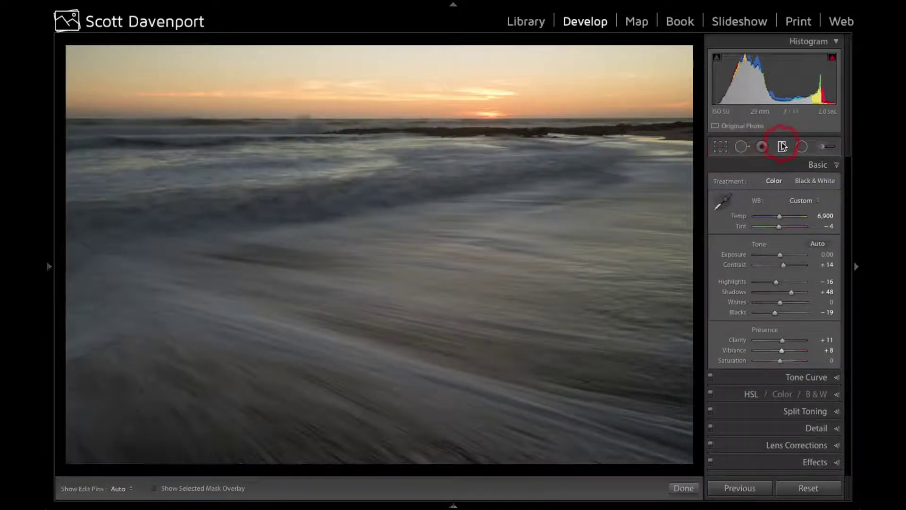
drag(376, 237, 374, 153)
mouse_move(376, 194)
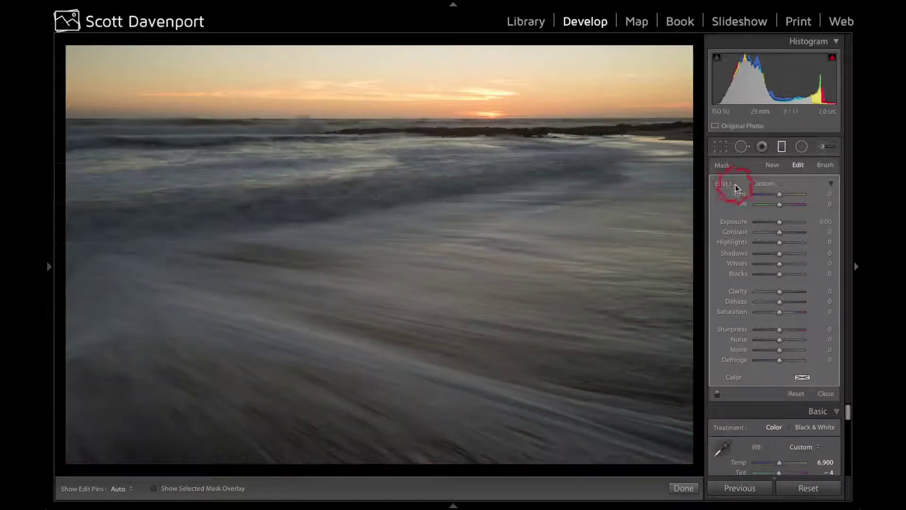
drag(776, 218, 780, 223)
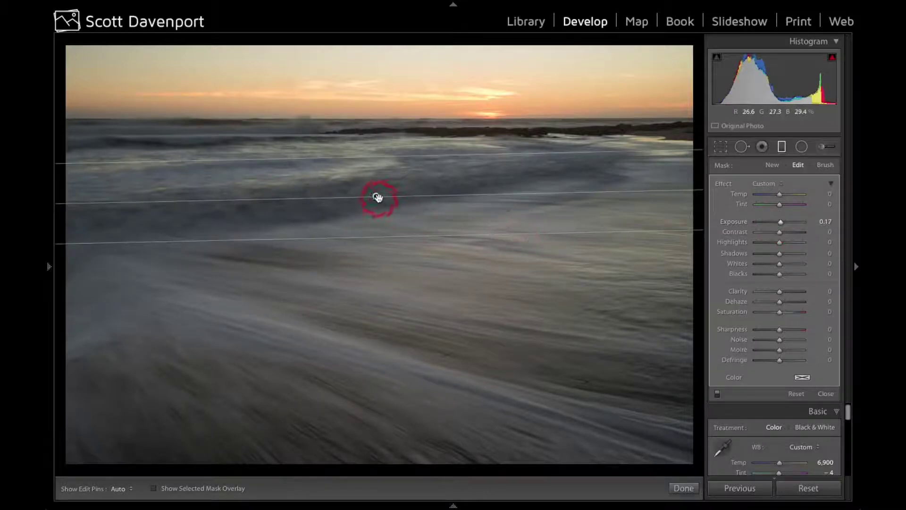
drag(377, 197, 380, 158)
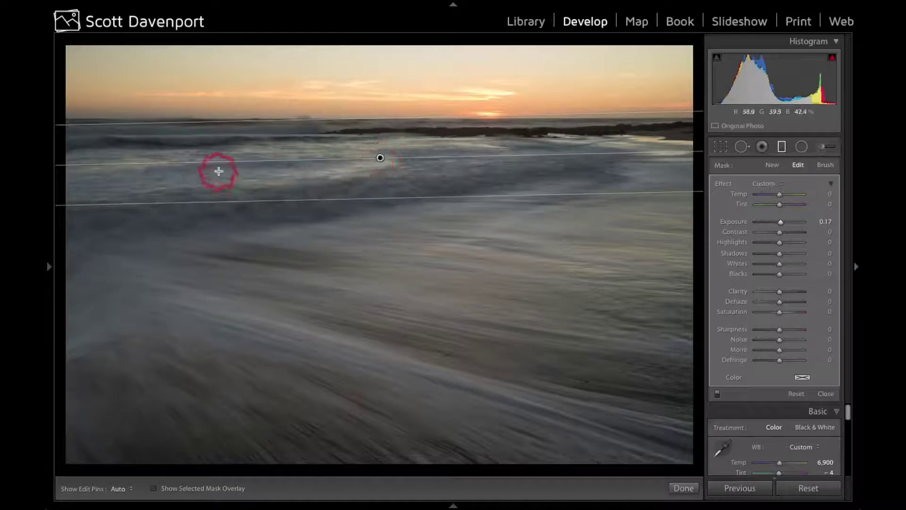
drag(208, 162, 210, 172)
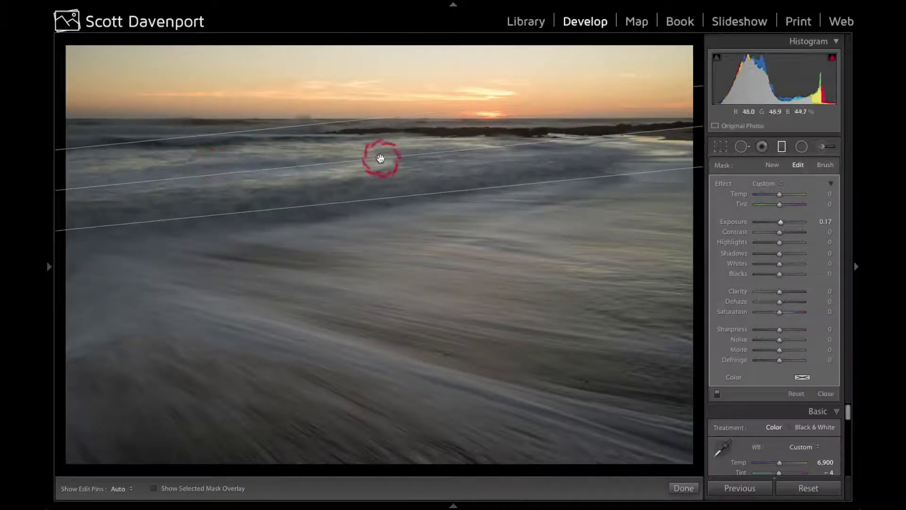
drag(380, 159, 380, 165)
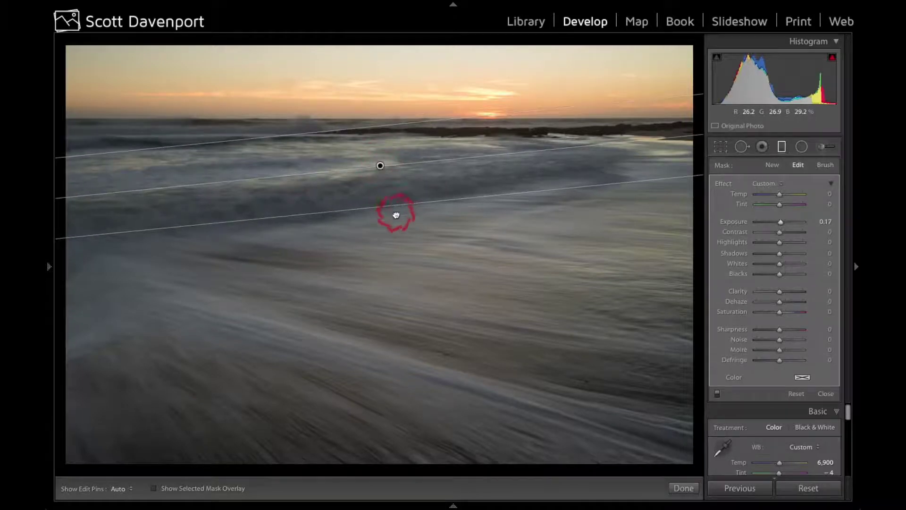
drag(396, 216, 397, 224)
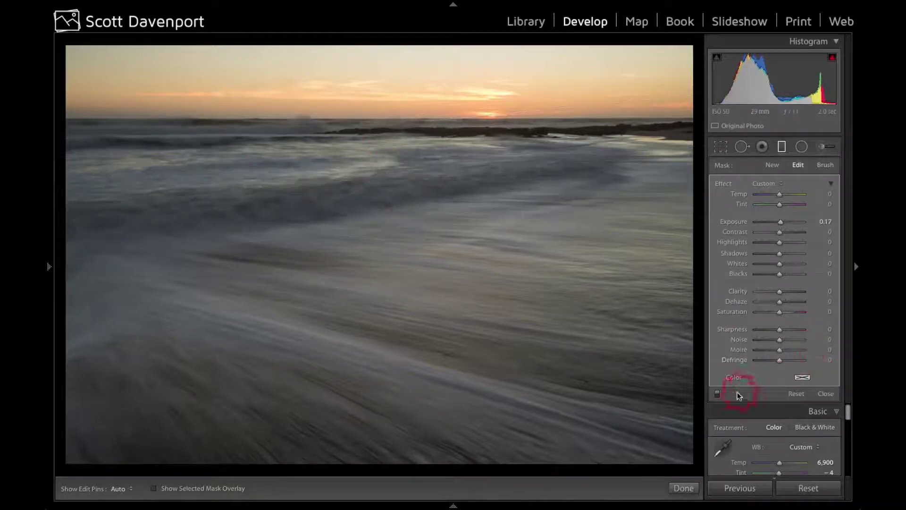
- Toggle the graduated filter on and off to compare, and check it in black and white
click(718, 393)
click(717, 393)
click(718, 393)
click(717, 394)
key(v)
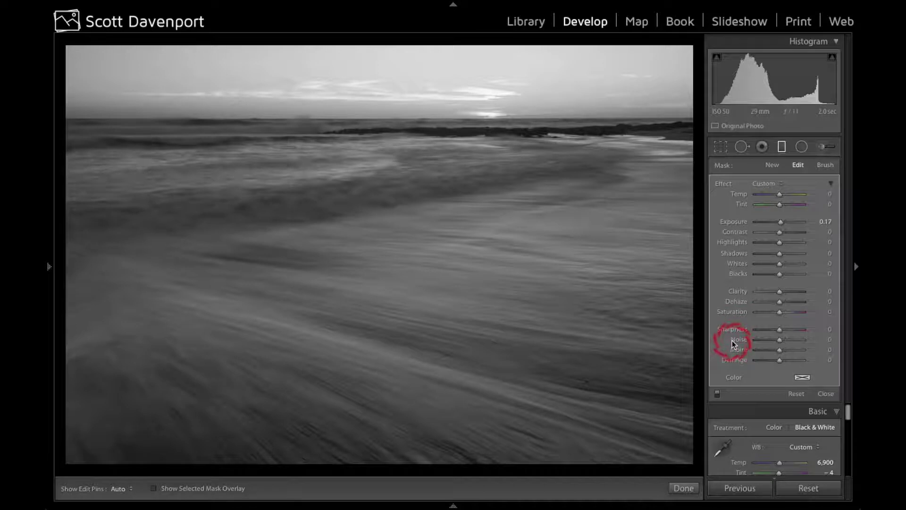
key(v)
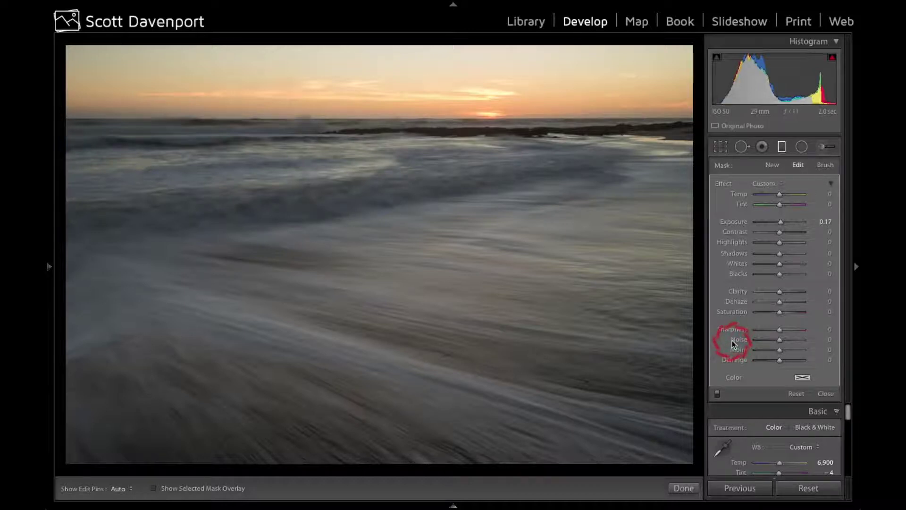
- Close the graduated filter and lower the water's Aqua saturation to −9 with the HSL targeted tool
click(827, 394)
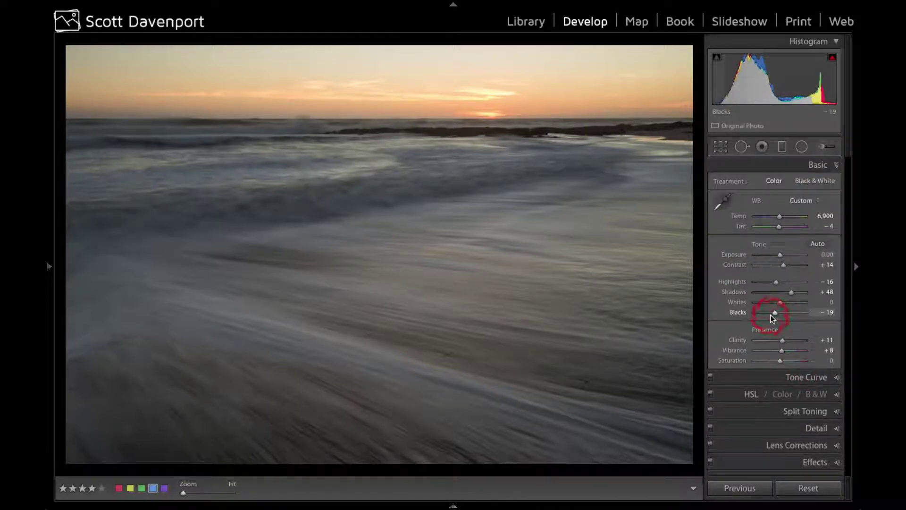
click(754, 396)
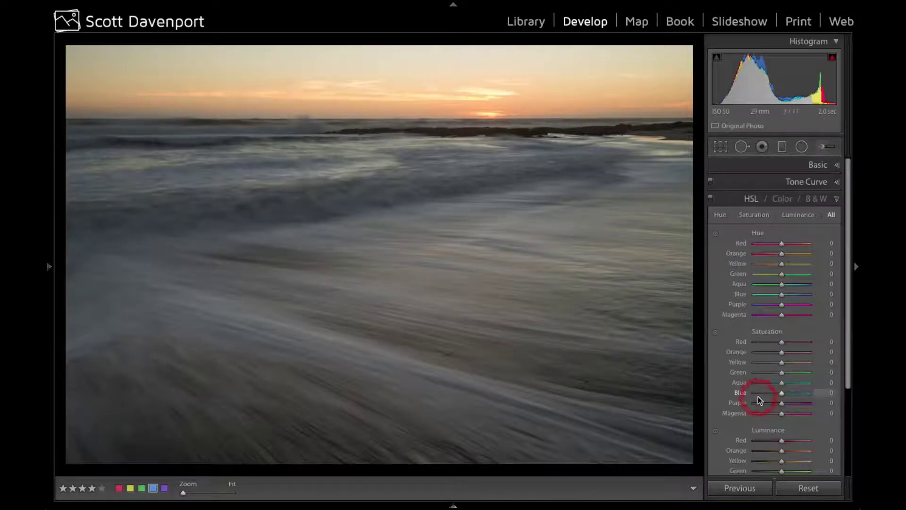
click(717, 333)
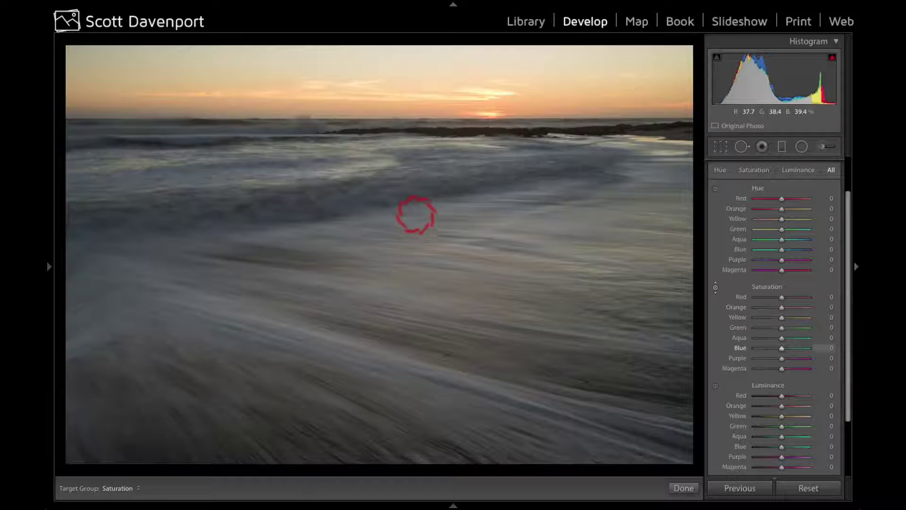
mouse_move(416, 214)
mouse_down()
mouse_move(415, 170)
mouse_move(405, 293)
mouse_move(411, 203)
mouse_move(417, 215)
mouse_up()
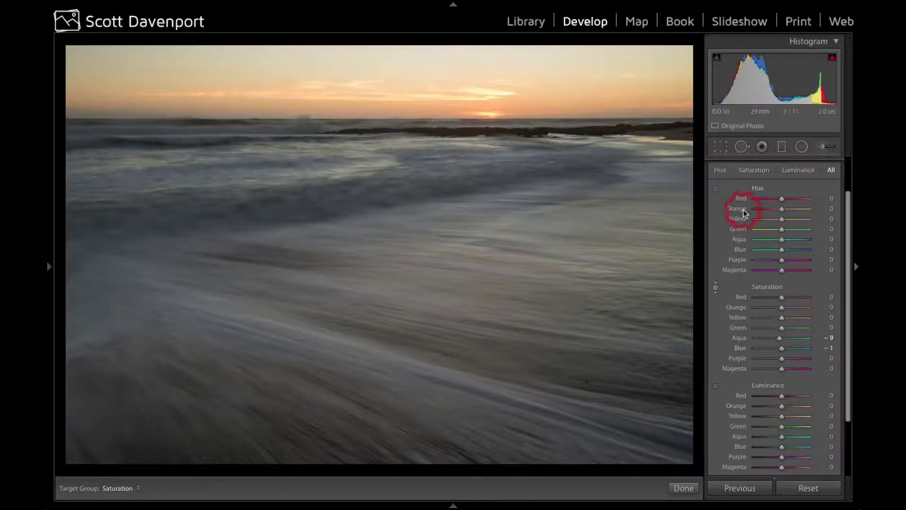
scroll(739, 202, up, 1)
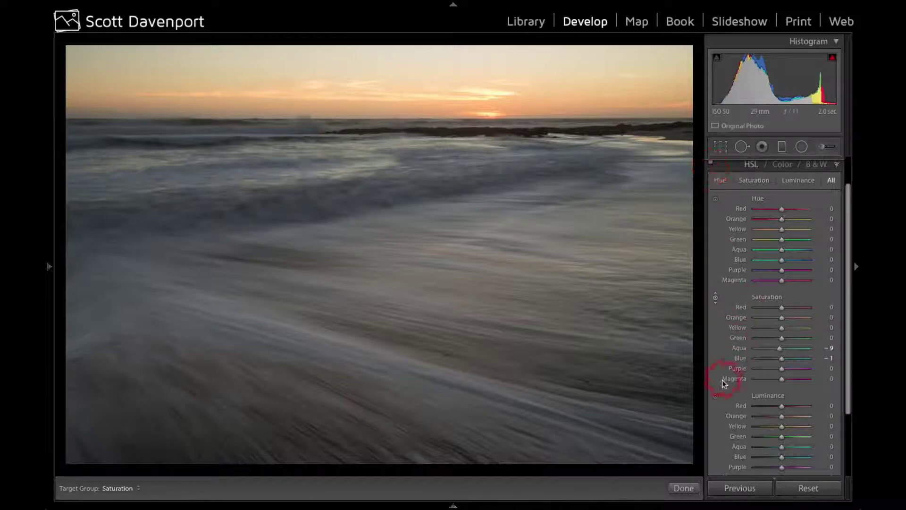
- Brighten the water with Aqua luminance +15 and Blue luminance +11
click(715, 396)
click(782, 435)
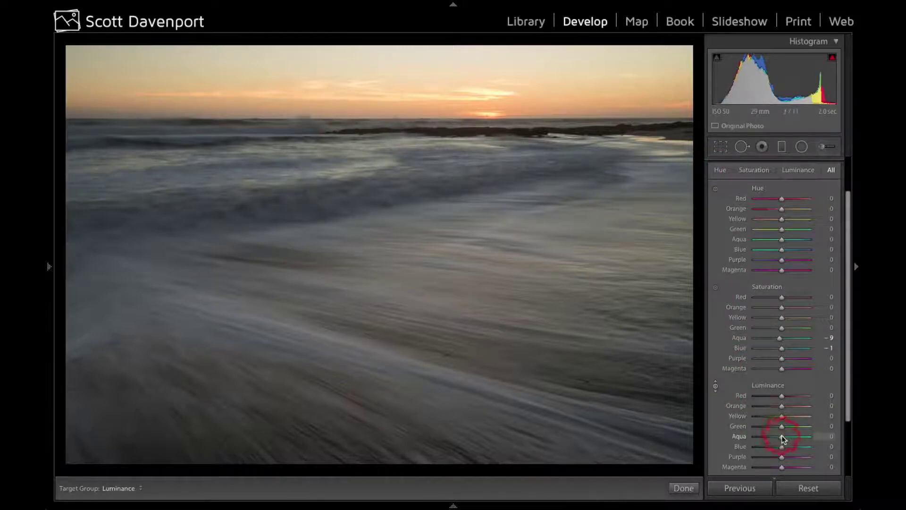
drag(783, 435, 785, 447)
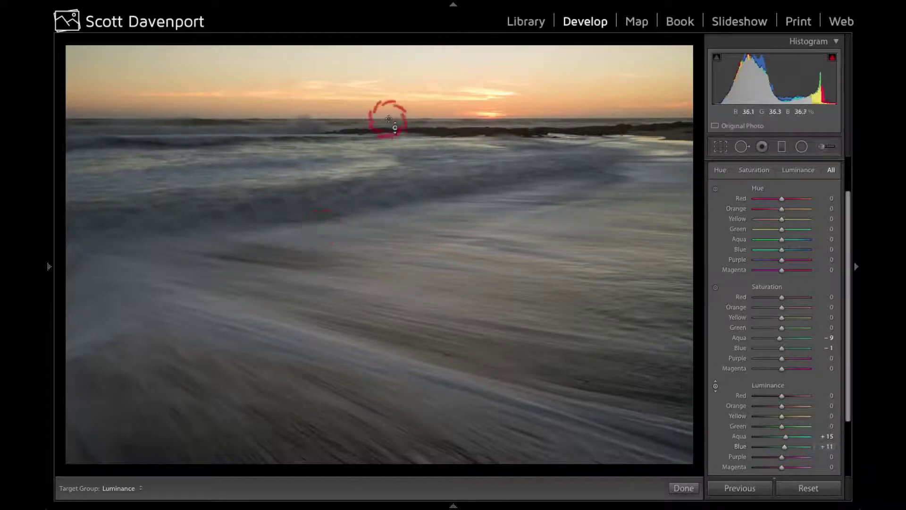
- Draw a second graduated filter with Temp +10 and 0.17 exposure, comparing before and after
click(782, 148)
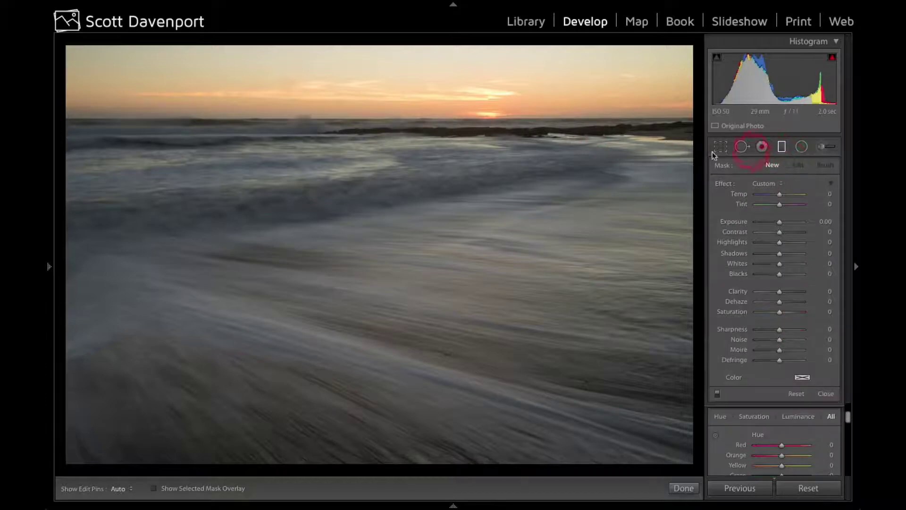
drag(431, 123, 383, 177)
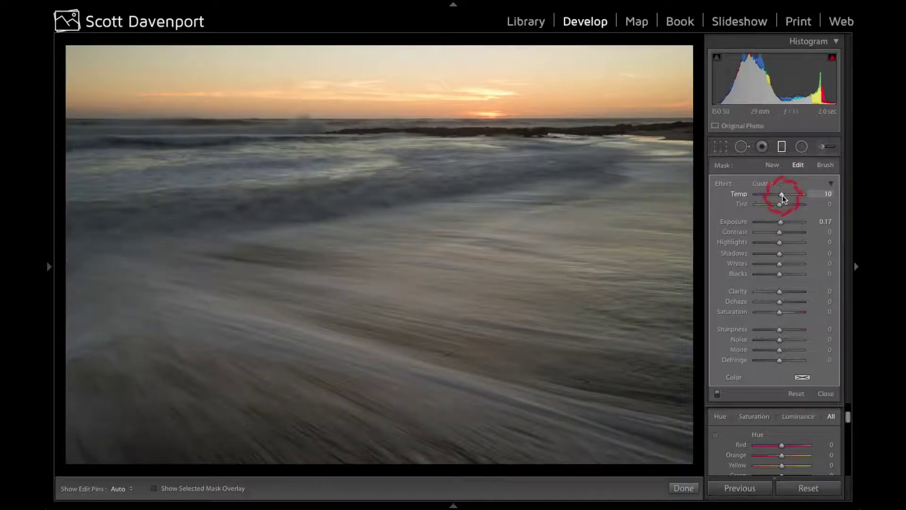
click(399, 275)
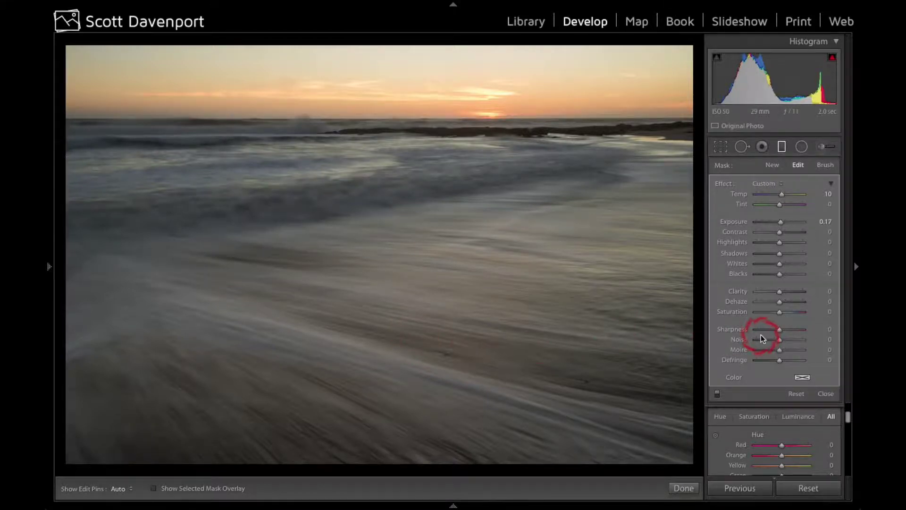
key(backslash)
key(backslash)
key(backslash)
key(backslash)
click(684, 487)
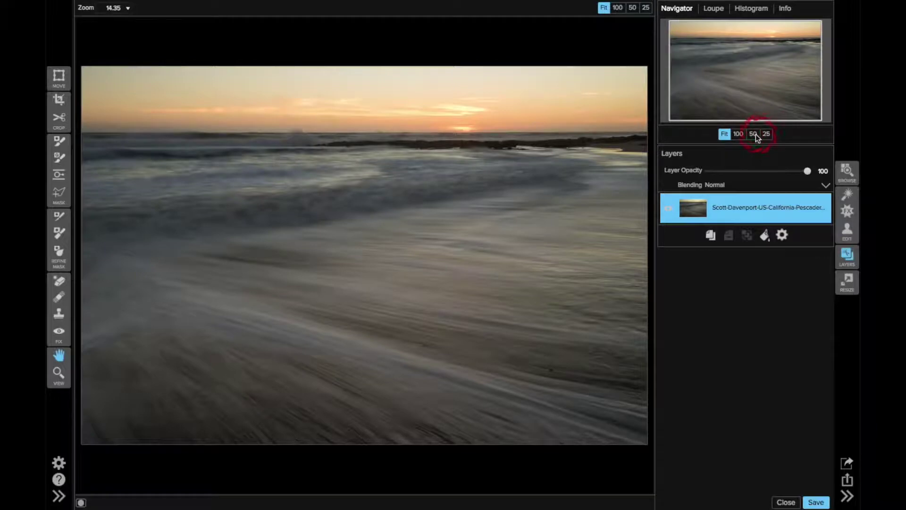
- Zoom the Navigator to 100% and pan to the lower-right patch of sand
click(741, 134)
drag(747, 69, 763, 91)
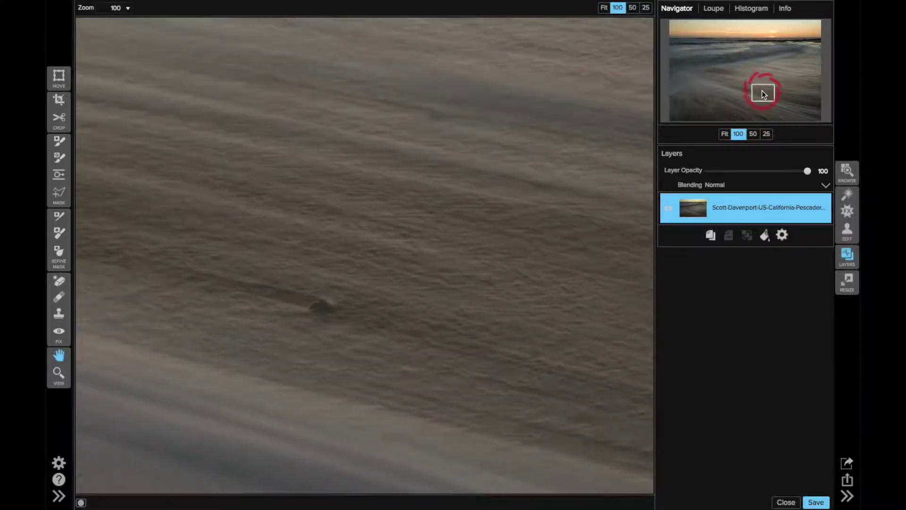
- Erase the dark spot in the sand with the Perfect Eraser at brush size 80
click(59, 281)
key(bracketleft)
key(bracketleft)
key(bracketleft)
key(bracketleft)
key(bracketleft)
key(bracketleft)
key(bracketleft)
key(bracketleft)
key(bracketleft)
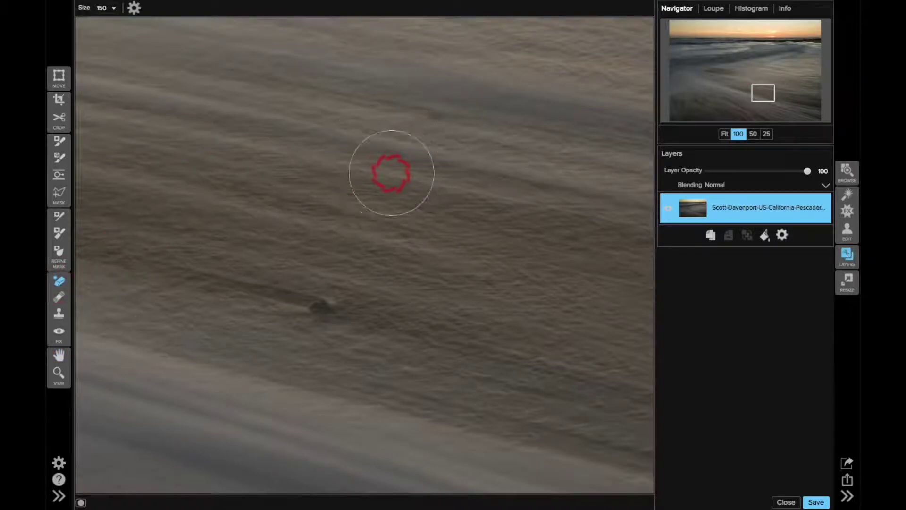
key(bracketleft)
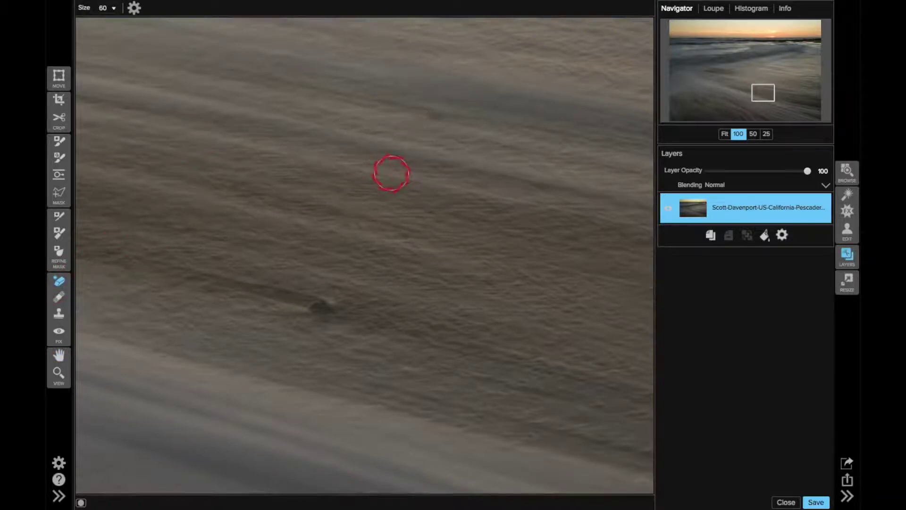
key(bracketleft)
key(bracketleft)
key(bracketleft)
key(bracketleft)
click(435, 118)
key(bracketright)
key(bracketright)
key(bracketright)
click(322, 306)
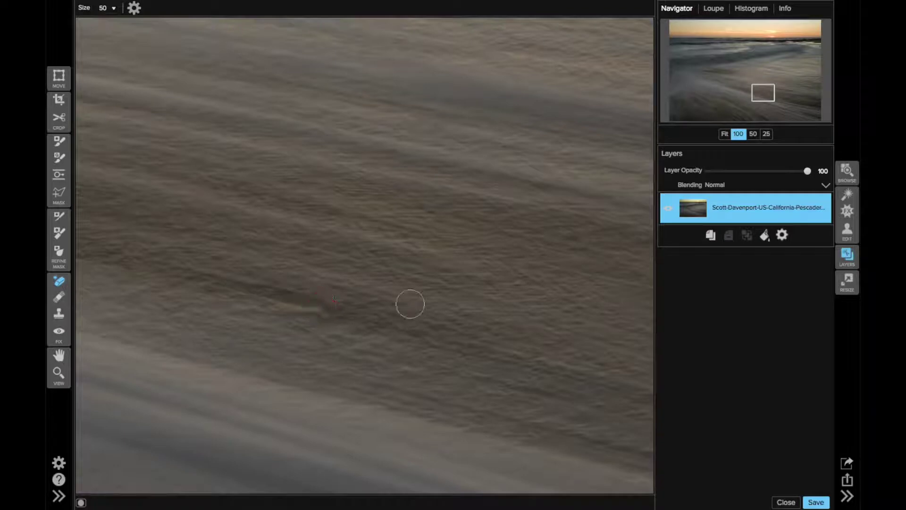
key(ctrl+z)
key(bracketright)
key(bracketright)
key(bracketright)
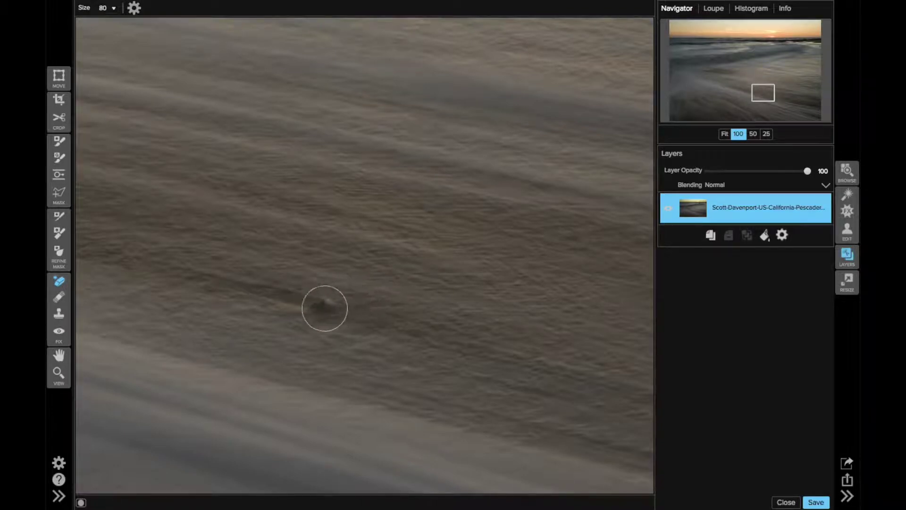
click(325, 310)
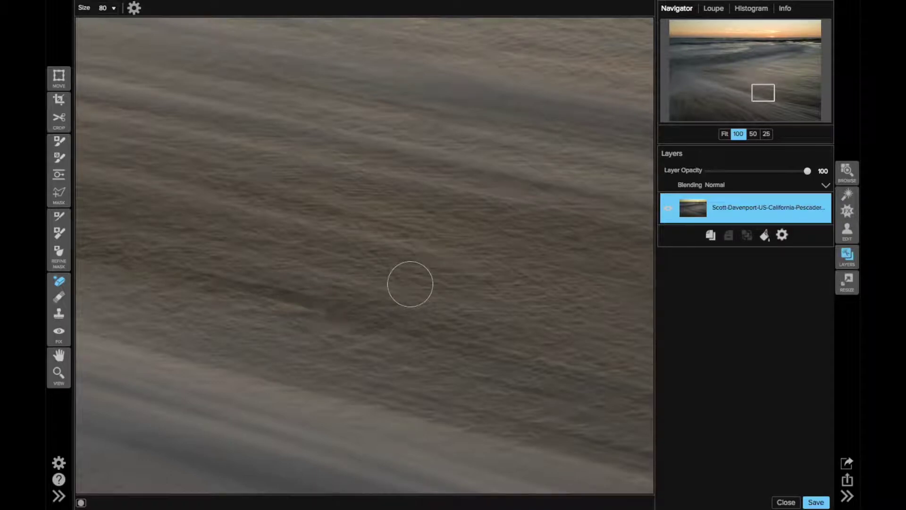
- Pan to another sand patch with dark specks and shrink the brush to 35
drag(762, 96, 793, 107)
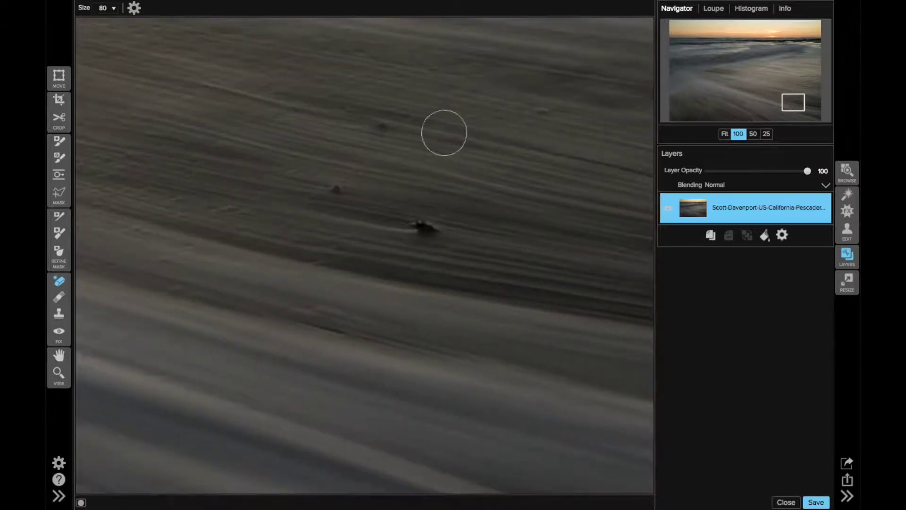
key(bracketleft)
key(bracketleft)
key(bracketleft)
key(bracketleft)
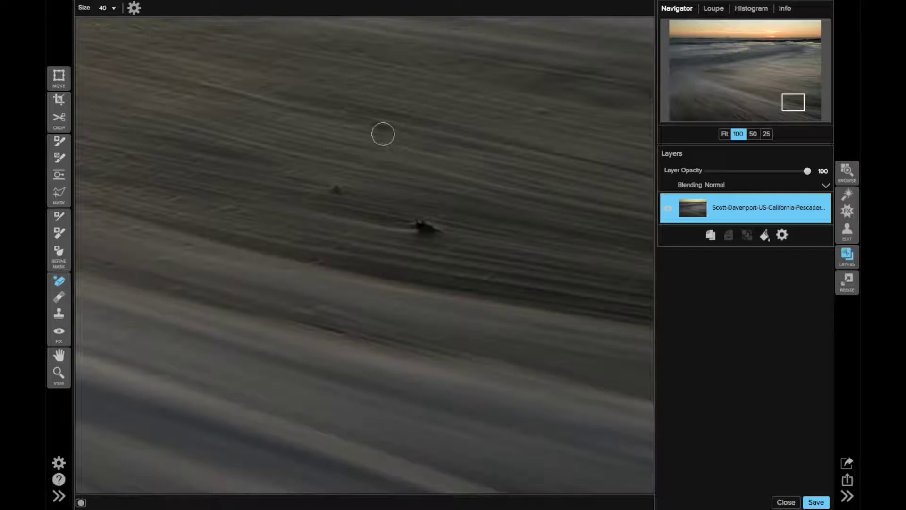
key(bracketleft)
- Clone clean sand over the small dark spots with a size 40–45 Clone Stamp
click(57, 314)
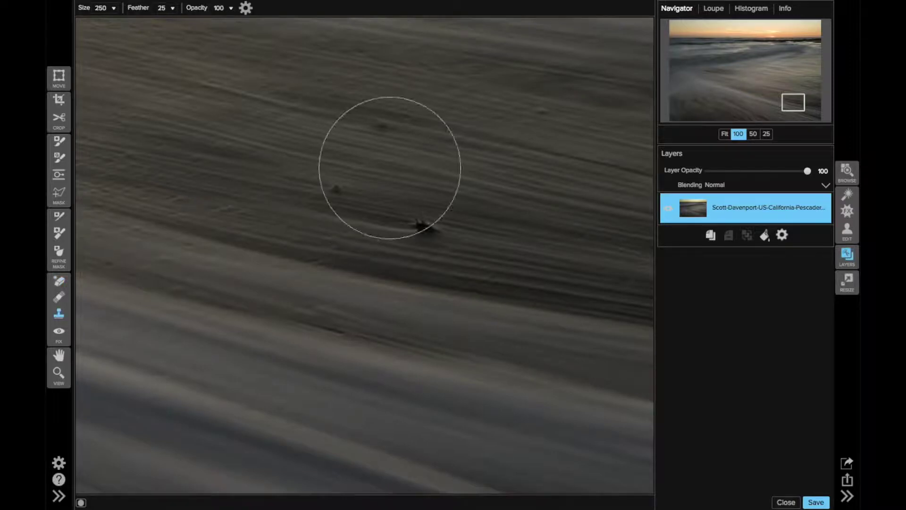
key(bracketleft)
key(bracketleft)
key(bracketleft)
key(bracketleft)
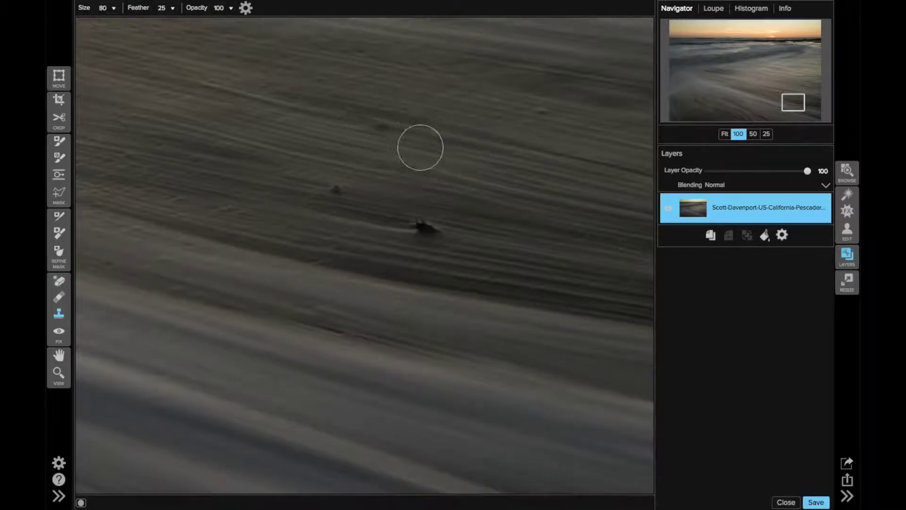
key(bracketleft)
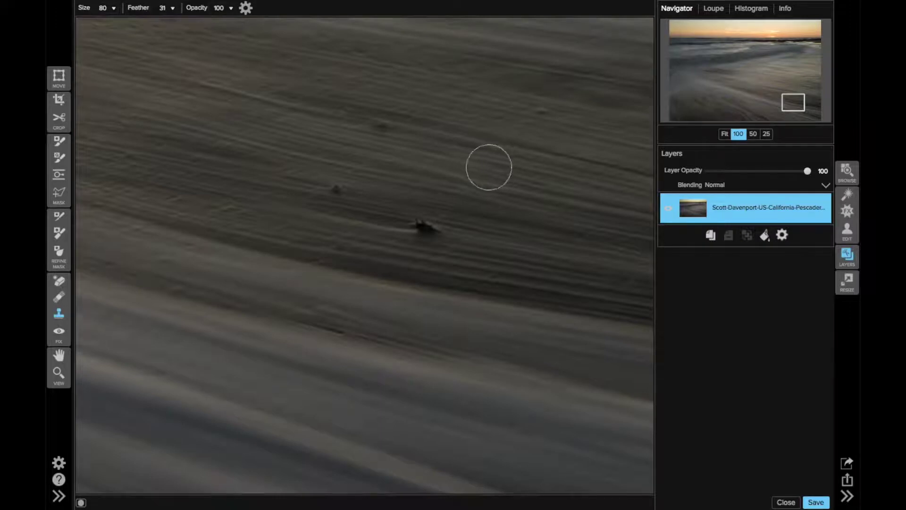
key(bracketleft)
key(bracketleft)
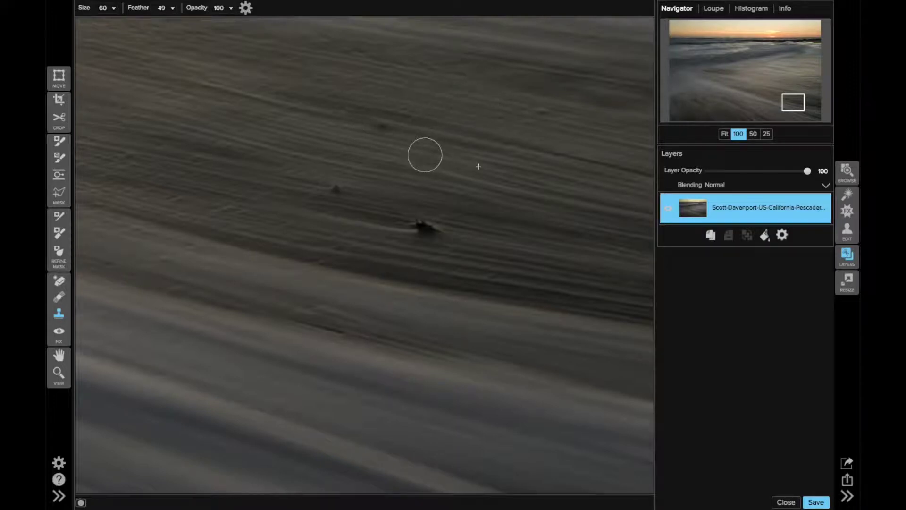
key(bracketleft)
key(bracketleft)
alt+click(420, 131)
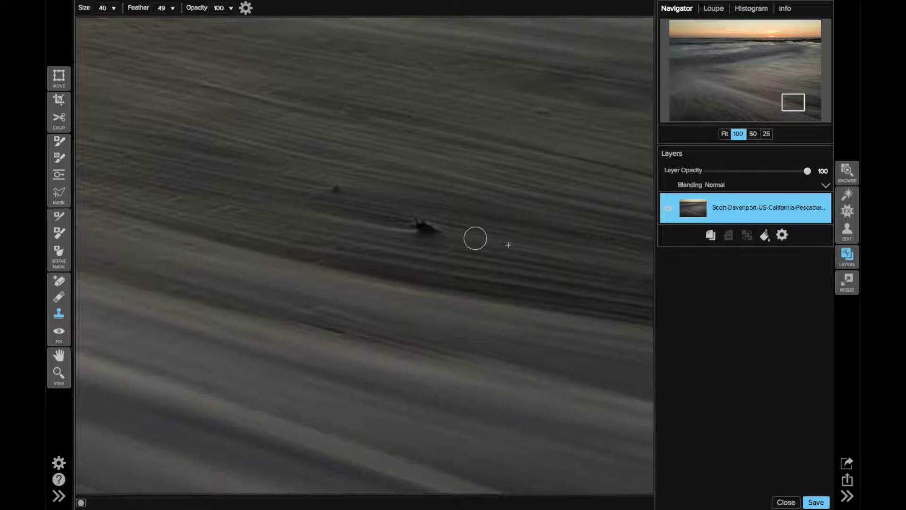
alt+click(362, 195)
click(337, 190)
key(bracketright)
click(336, 189)
- Remove the small dark rock with the Perfect Eraser at size 15
alt+click(472, 235)
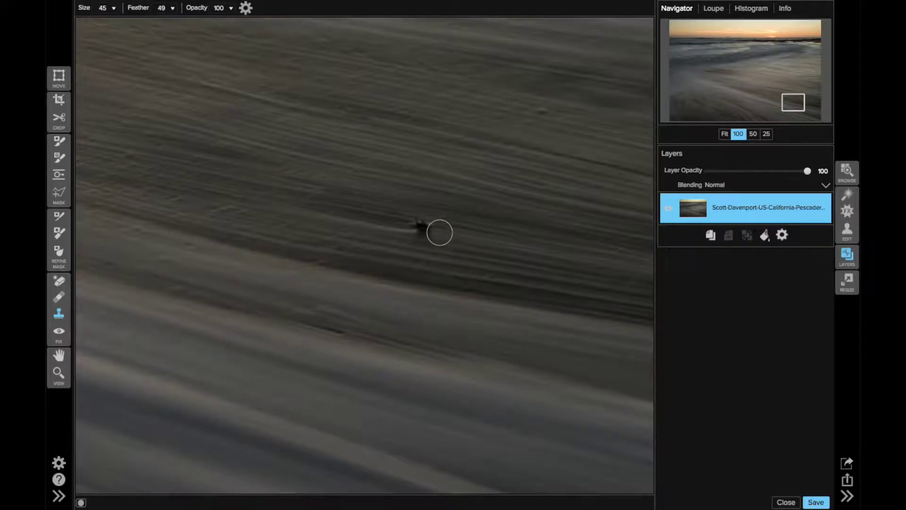
drag(440, 233, 418, 224)
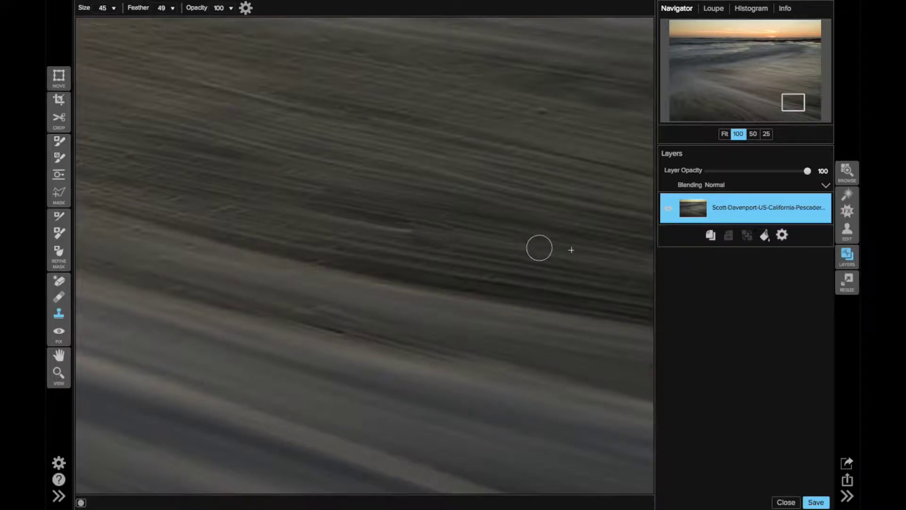
key(ctrl+z)
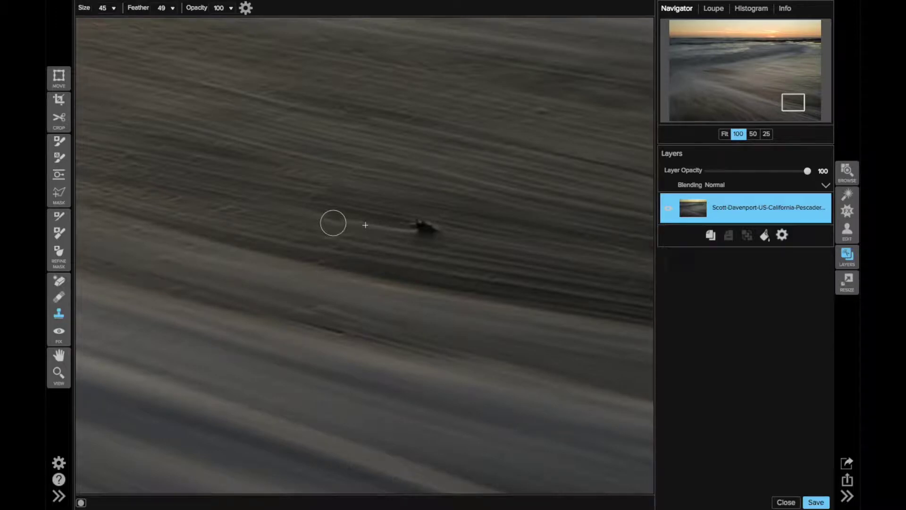
key(q)
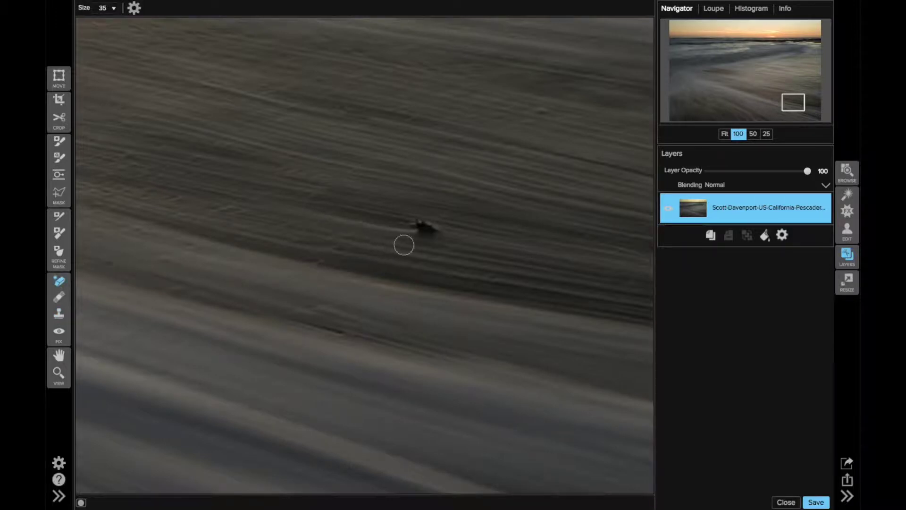
key(bracketleft)
key(bracketleft)
key(bracketleft)
key(bracketleft)
mouse_move(416, 221)
mouse_down()
mouse_move(415, 233)
mouse_move(441, 231)
mouse_move(419, 221)
mouse_move(432, 228)
mouse_up()
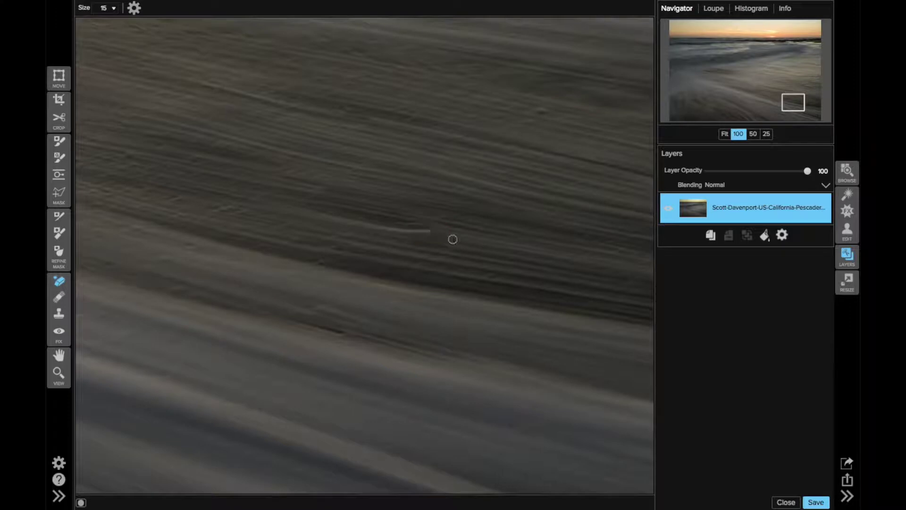
- Heal the end of the light streak and lower brush opacity to 49
click(58, 314)
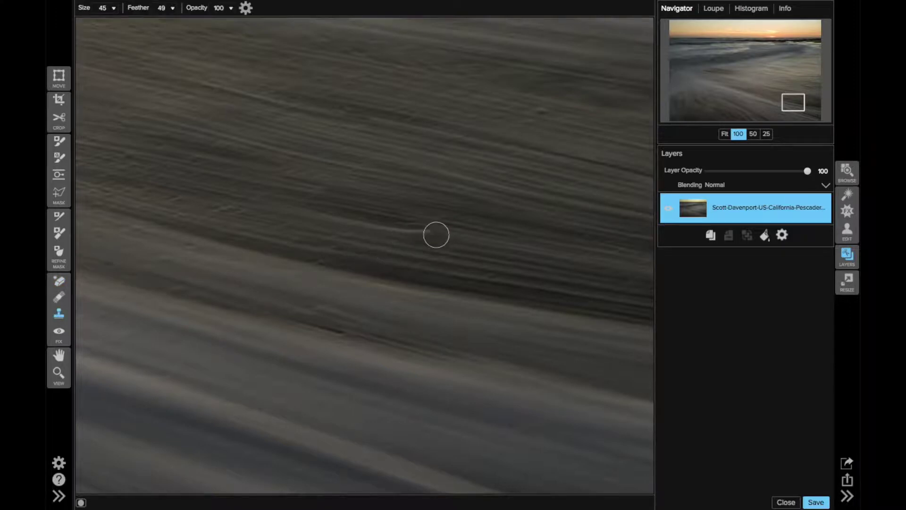
key(bracketleft)
alt+click(430, 231)
click(59, 298)
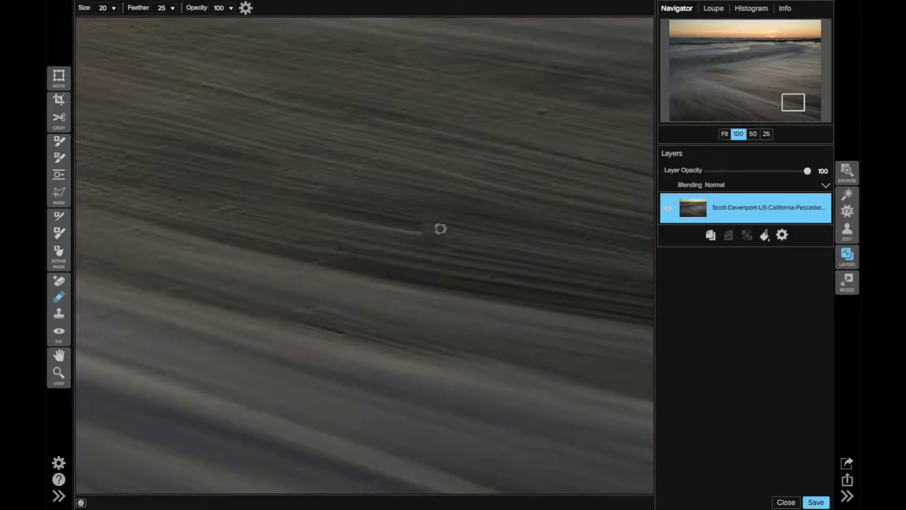
click(421, 225)
drag(198, 10, 149, 9)
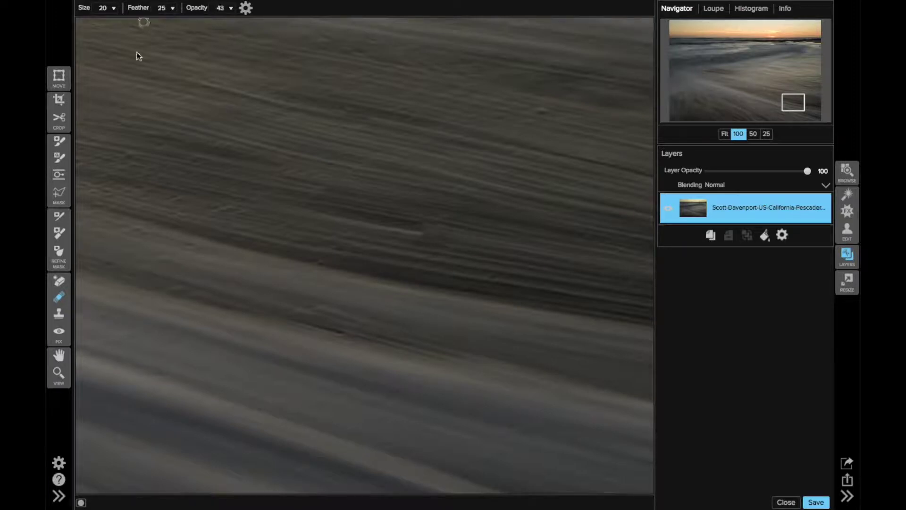
click(196, 6)
click(138, 148)
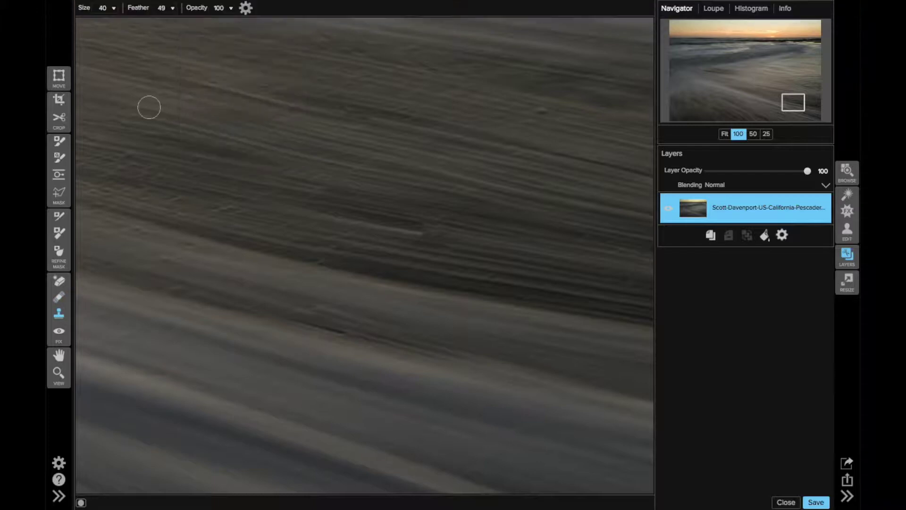
drag(207, 5, 159, 11)
- Clone soft sand texture over the light streak, then drop opacity to 28
alt+click(449, 228)
mouse_move(419, 226)
mouse_down()
mouse_move(401, 221)
mouse_move(520, 249)
mouse_move(469, 237)
mouse_up()
mouse_move(411, 234)
mouse_down()
mouse_move(477, 244)
mouse_move(461, 229)
mouse_up()
mouse_move(432, 223)
mouse_down()
mouse_move(518, 246)
mouse_move(419, 221)
mouse_move(523, 255)
mouse_move(433, 238)
mouse_up()
drag(200, 13, 178, 12)
click(565, 277)
drag(800, 102, 819, 108)
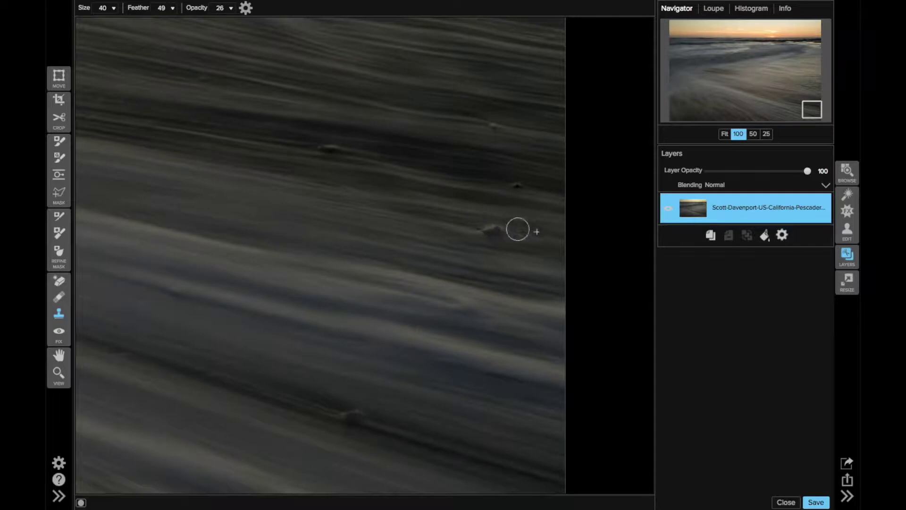
- Clone out the small dark bump with a size-60 brush at full opacity
key(bracketright)
key(bracketright)
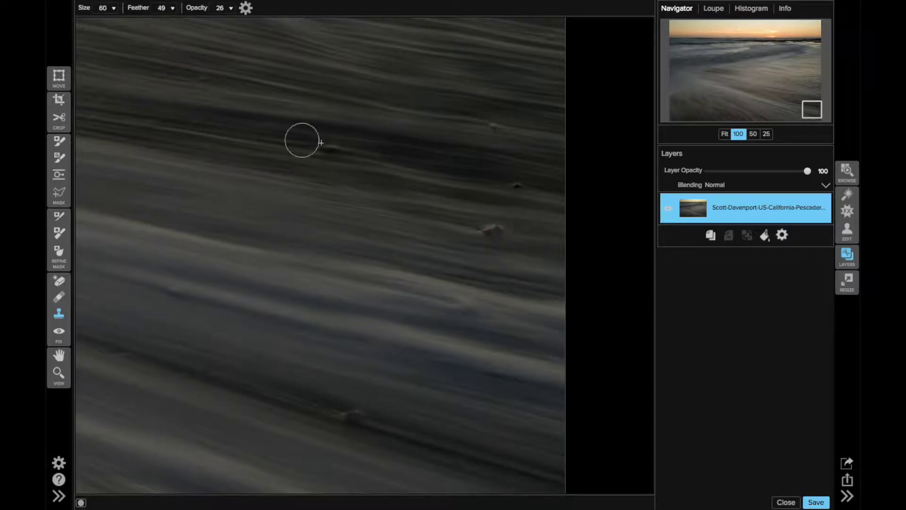
drag(195, 9, 277, 13)
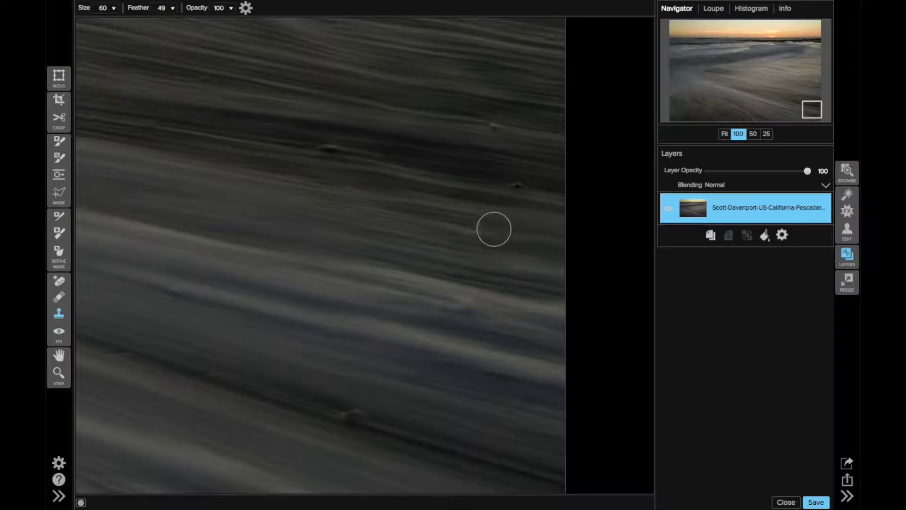
click(492, 229)
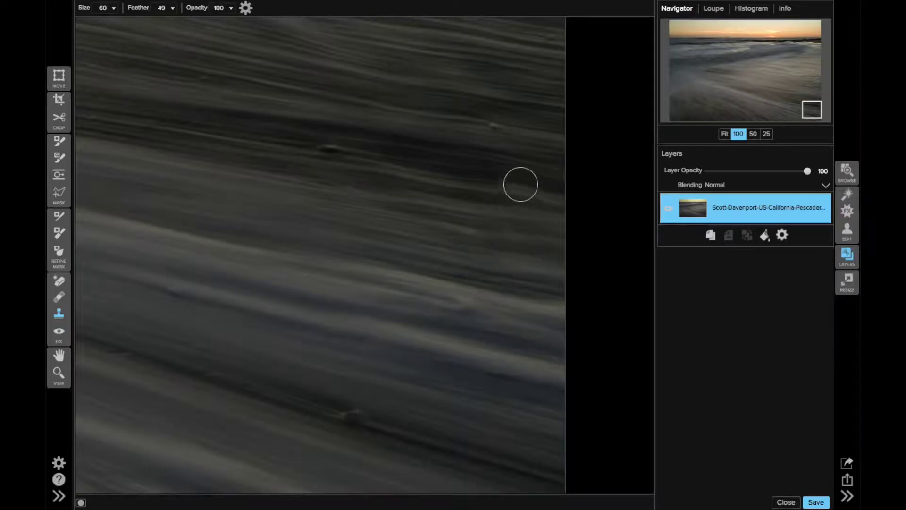
- Erase the remaining dark specks in the lower sand with the Perfect Eraser, then fit the photo
key(bracketleft)
key(bracketleft)
key(bracketleft)
key(bracketleft)
key(bracketleft)
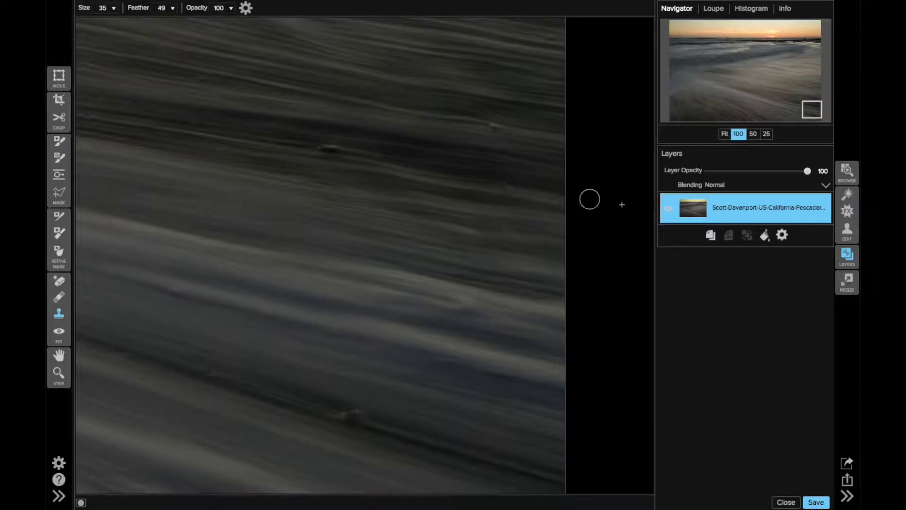
click(59, 281)
click(59, 282)
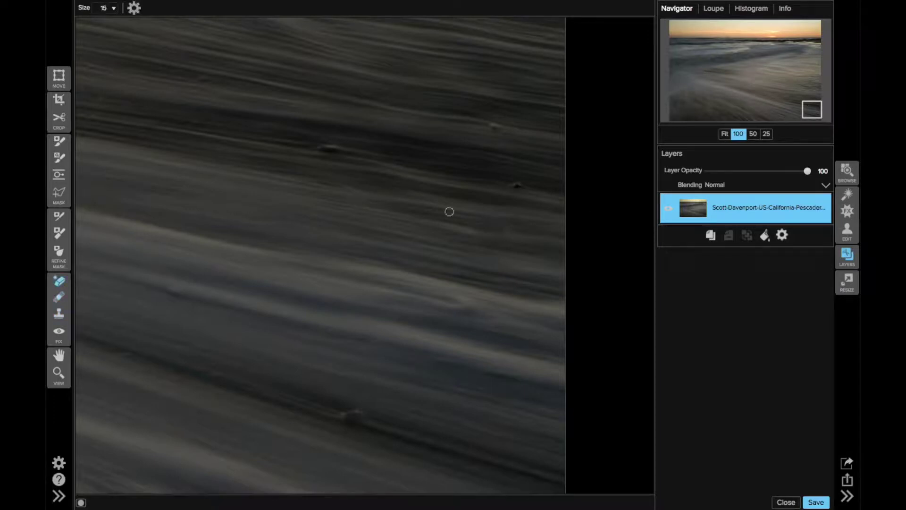
click(513, 183)
drag(363, 414, 342, 415)
key(ctrl+0)
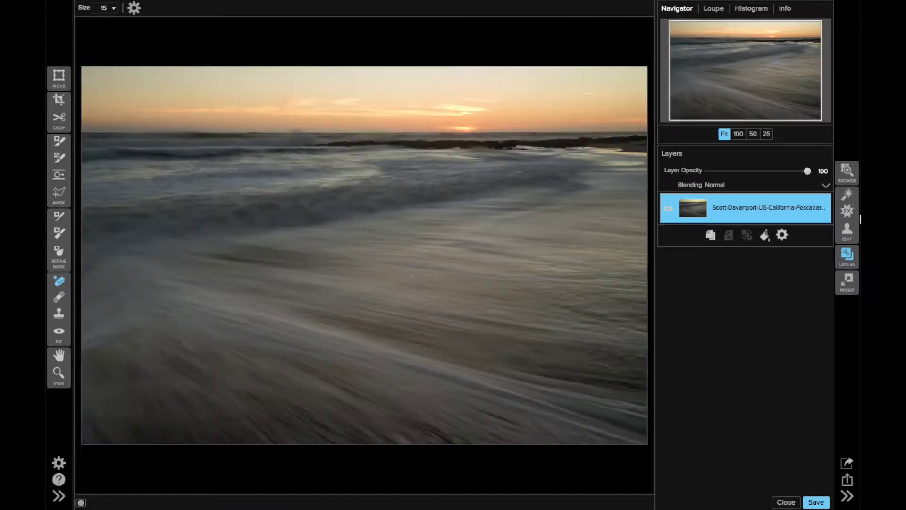
- Send the cleaned seascape to the Effects module and open the Add Filter list
click(782, 235)
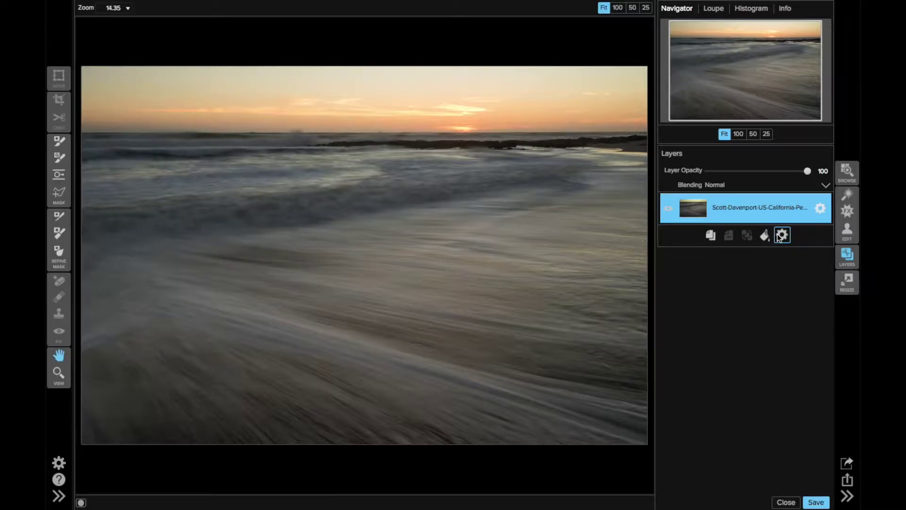
click(849, 211)
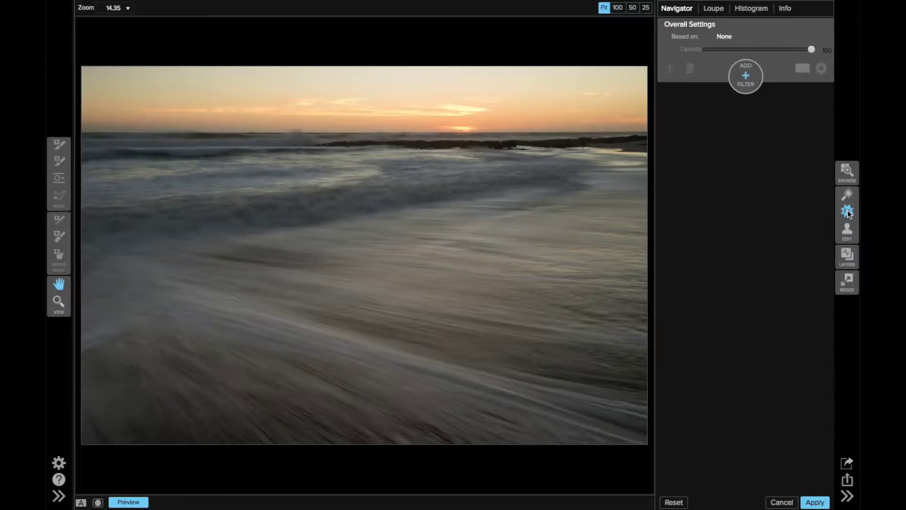
click(727, 105)
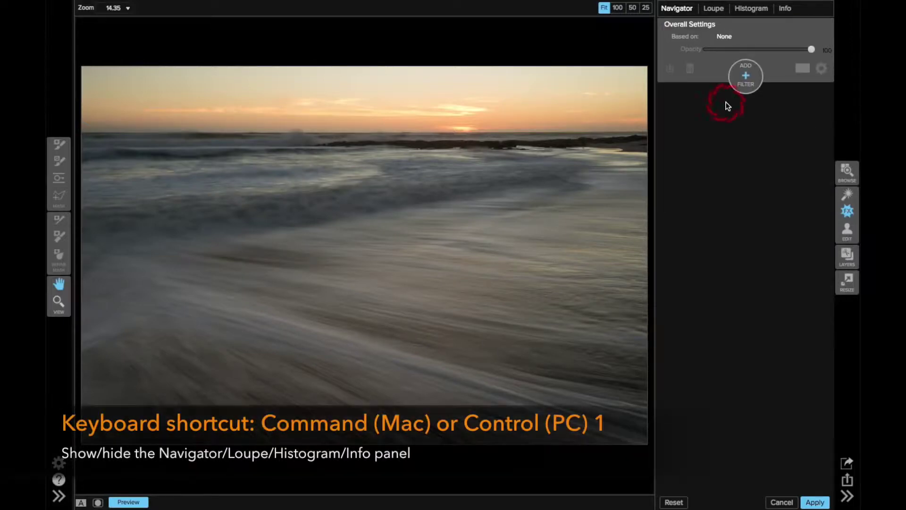
click(678, 128)
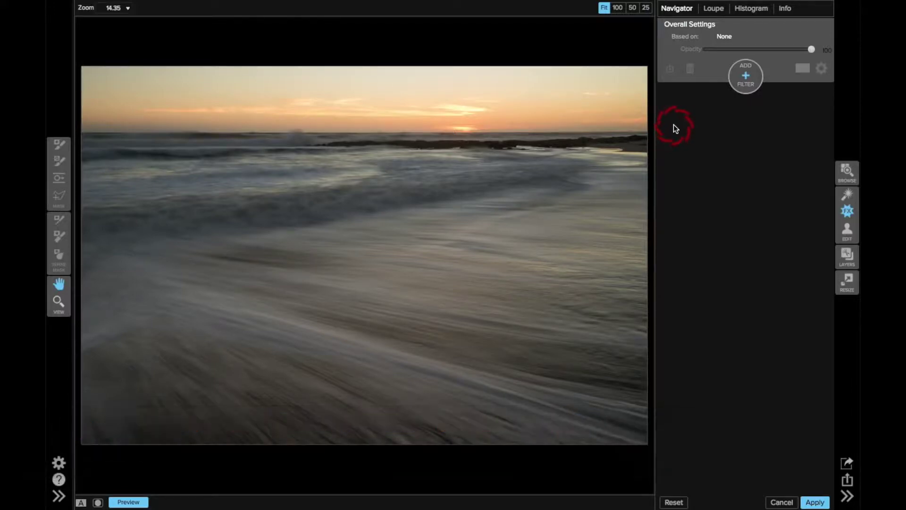
click(746, 79)
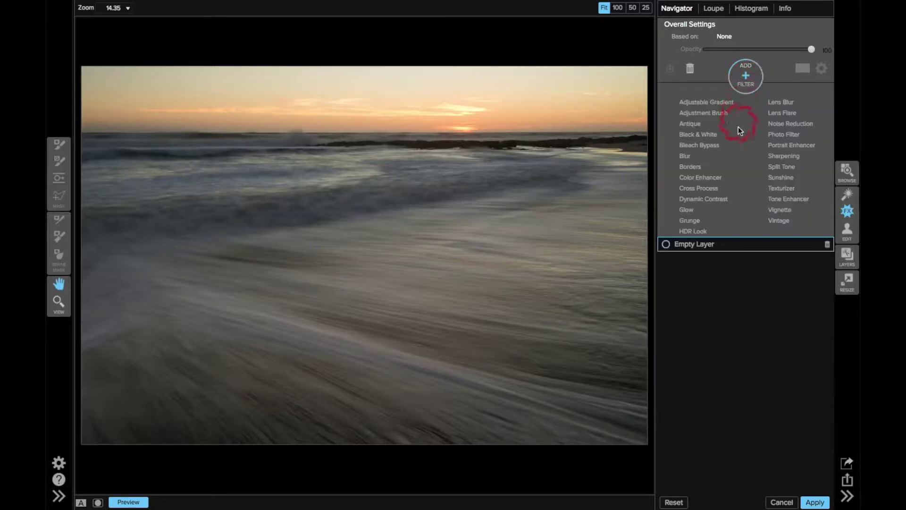
- Add the Sunshine filter with slightly more Warmth and Saturation 3
click(781, 177)
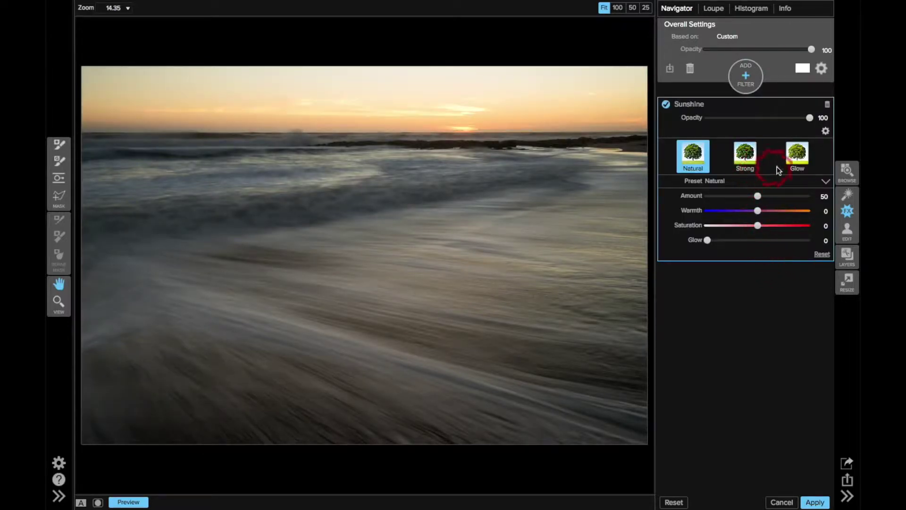
drag(758, 213, 759, 227)
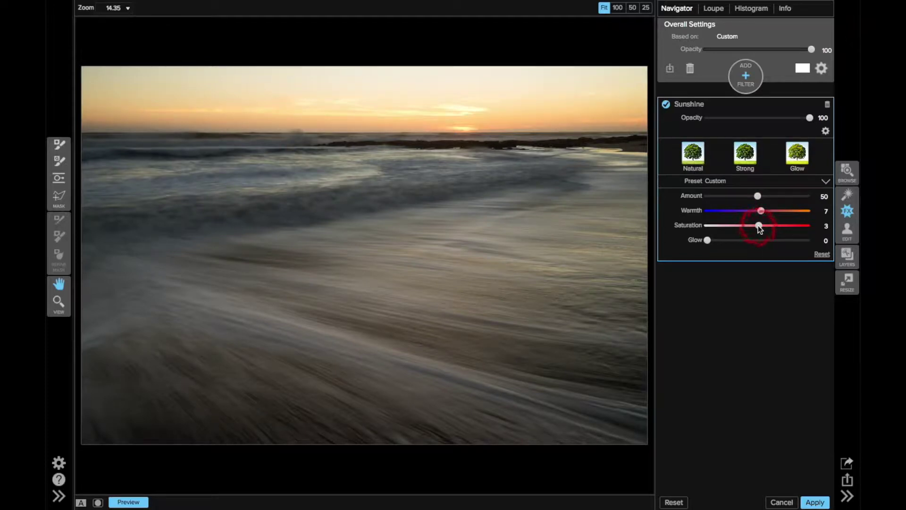
drag(758, 225, 758, 225)
click(669, 117)
- Toggle Sunshine off and on repeatedly to compare before and after
click(668, 106)
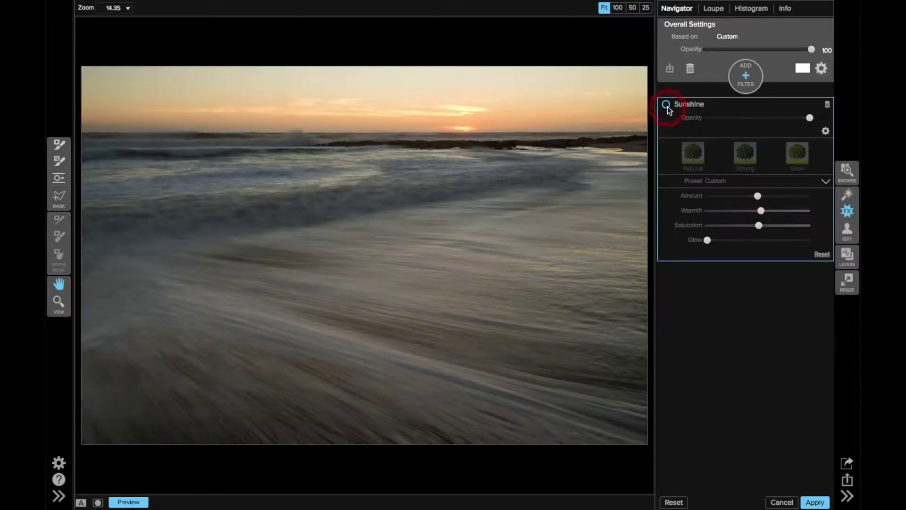
click(668, 107)
click(668, 106)
click(667, 106)
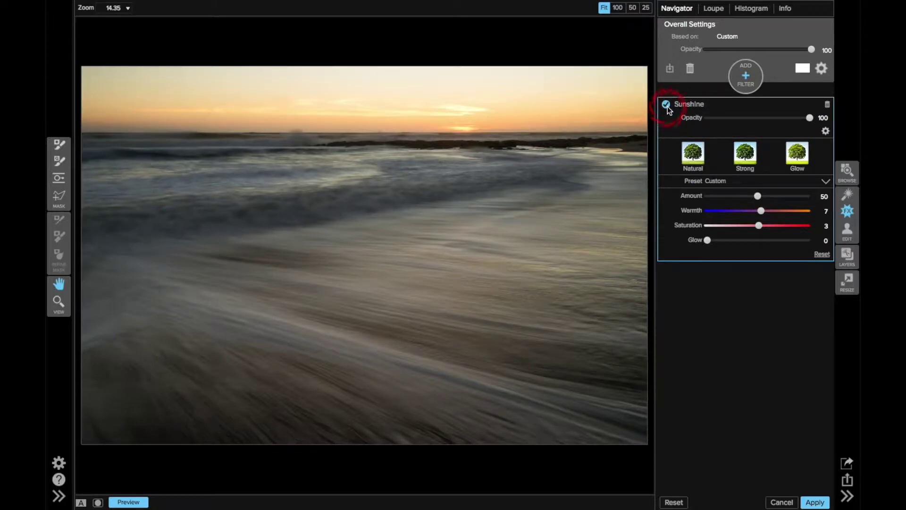
click(668, 106)
click(668, 106)
click(667, 107)
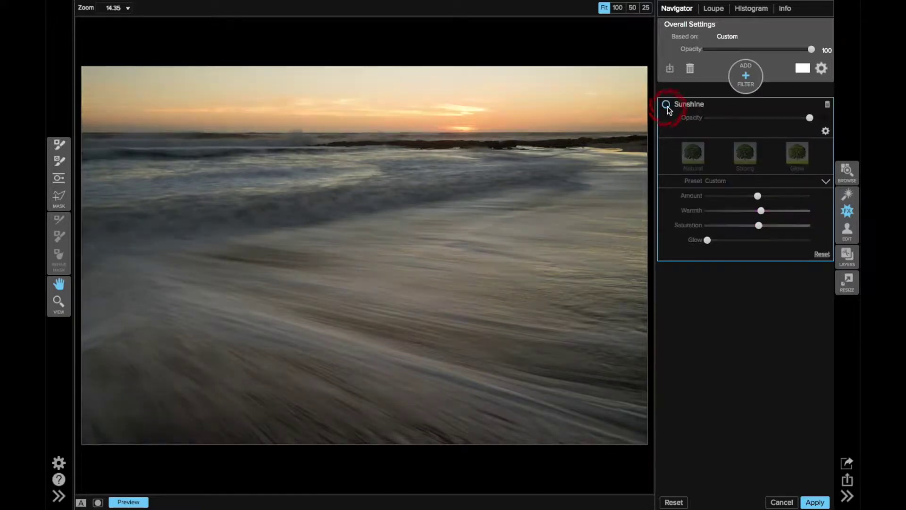
click(667, 106)
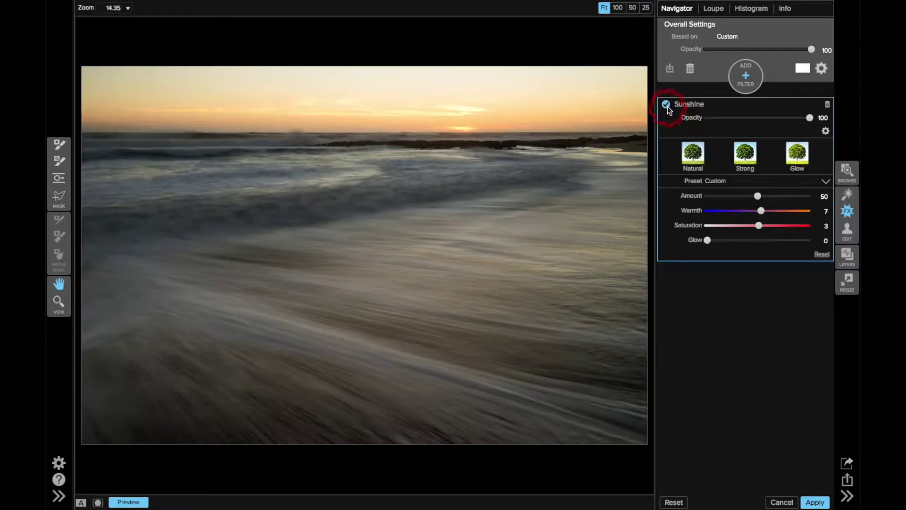
click(667, 106)
click(667, 106)
- Set the Sunshine Amount to 28
click(748, 185)
drag(757, 197, 744, 197)
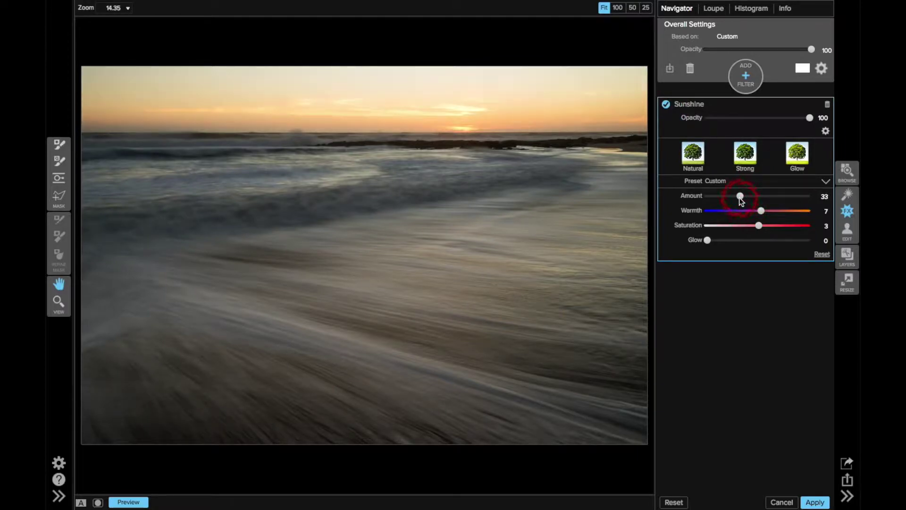
click(628, 342)
drag(740, 196, 762, 199)
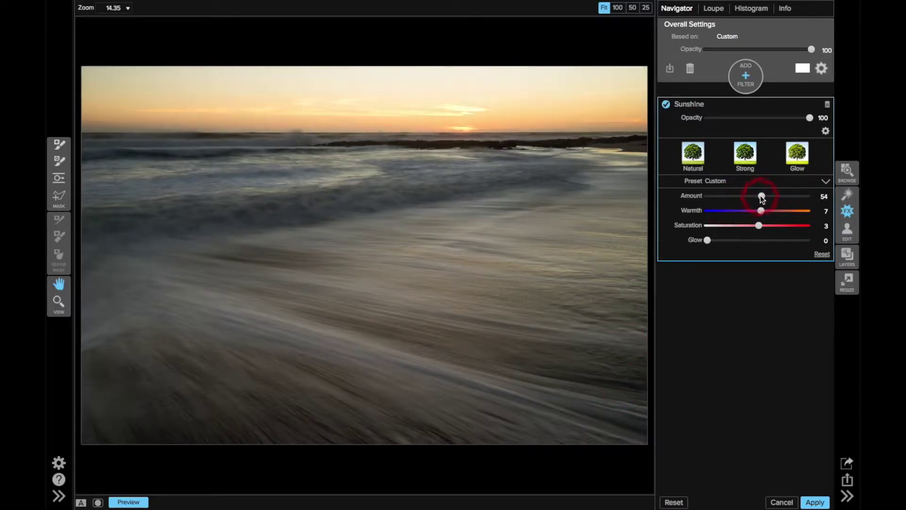
click(736, 196)
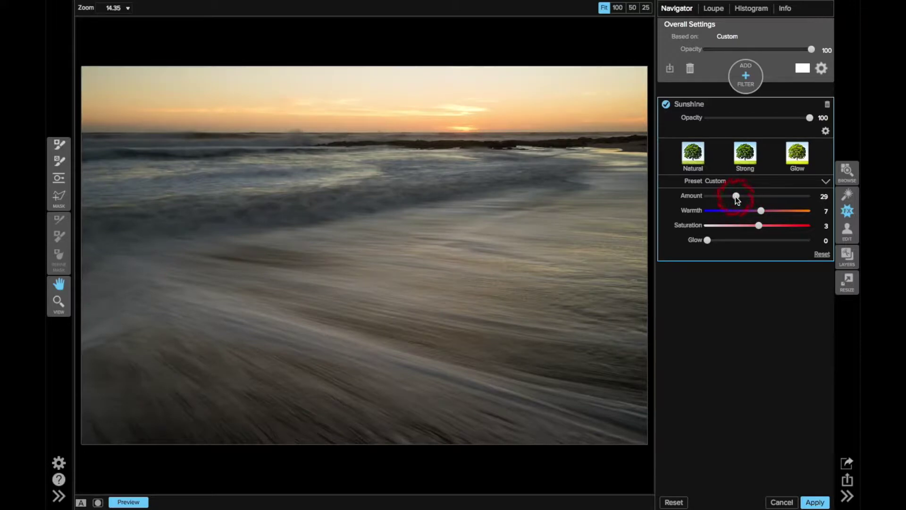
drag(735, 196, 735, 197)
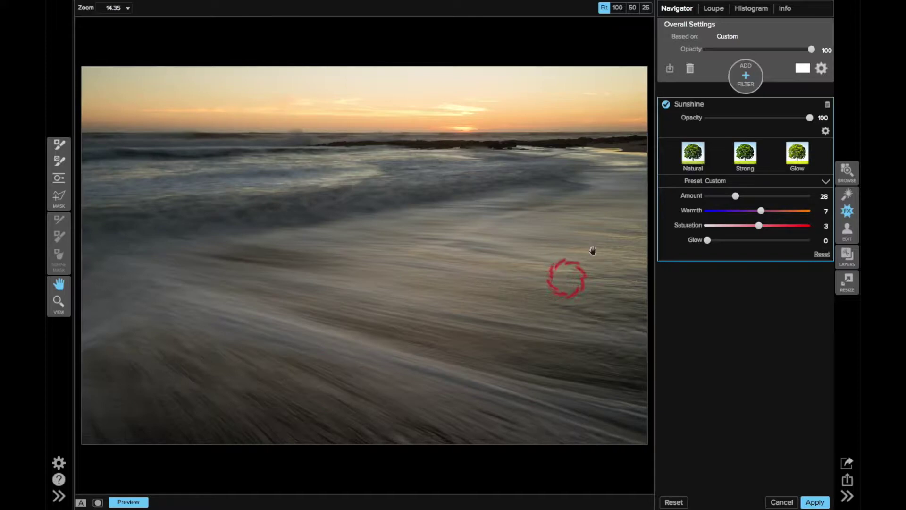
- Add Dynamic Contrast above Sunshine with Small 4, Medium 5 and Large 11 detail
click(744, 82)
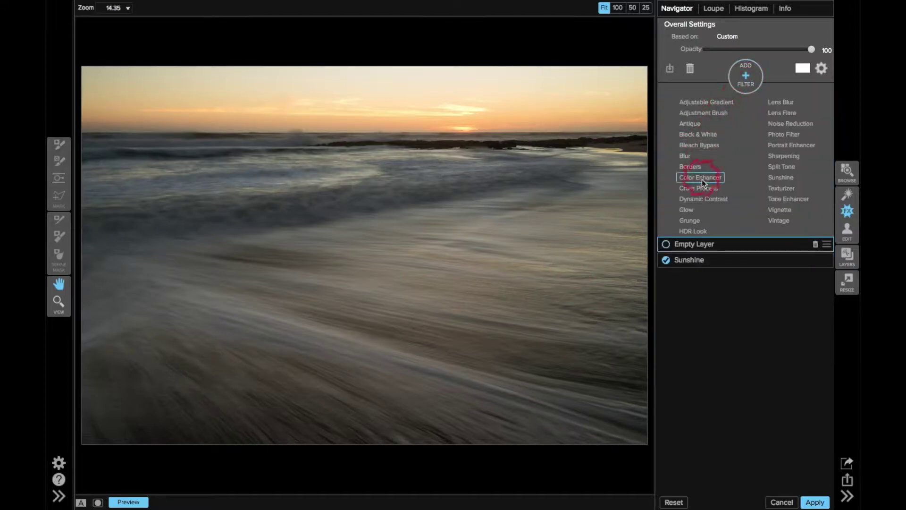
click(703, 199)
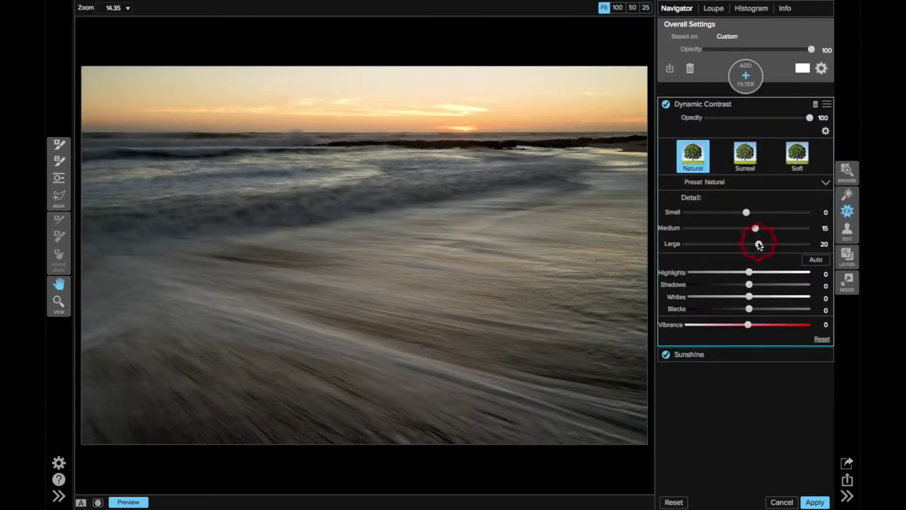
drag(759, 245, 752, 229)
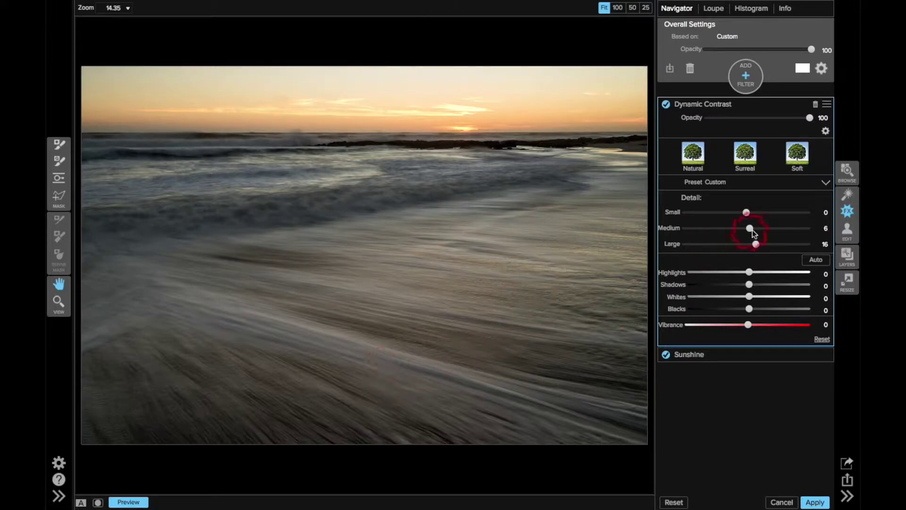
drag(757, 244, 751, 245)
drag(752, 245, 747, 213)
drag(749, 215, 749, 214)
- Mask Dynamic Contrast with a shoreline-tilted gradient at 65 opacity
click(58, 179)
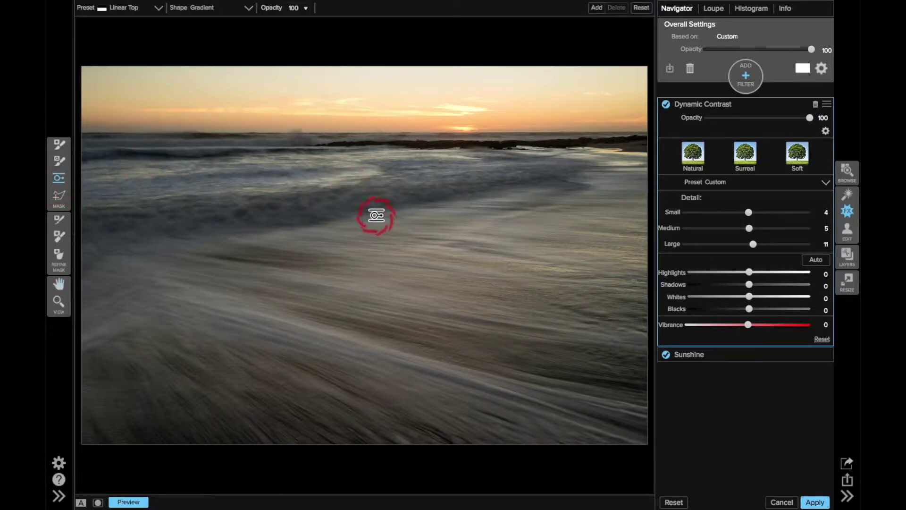
click(376, 215)
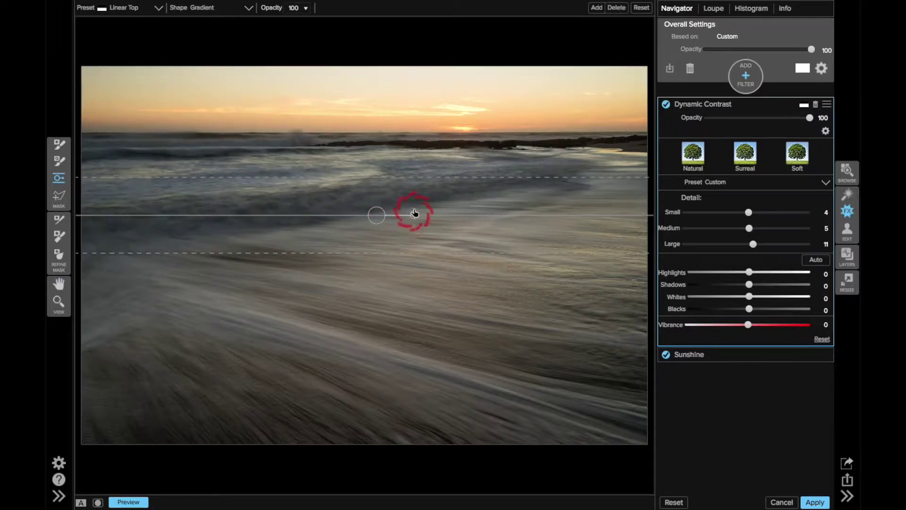
drag(415, 211, 413, 208)
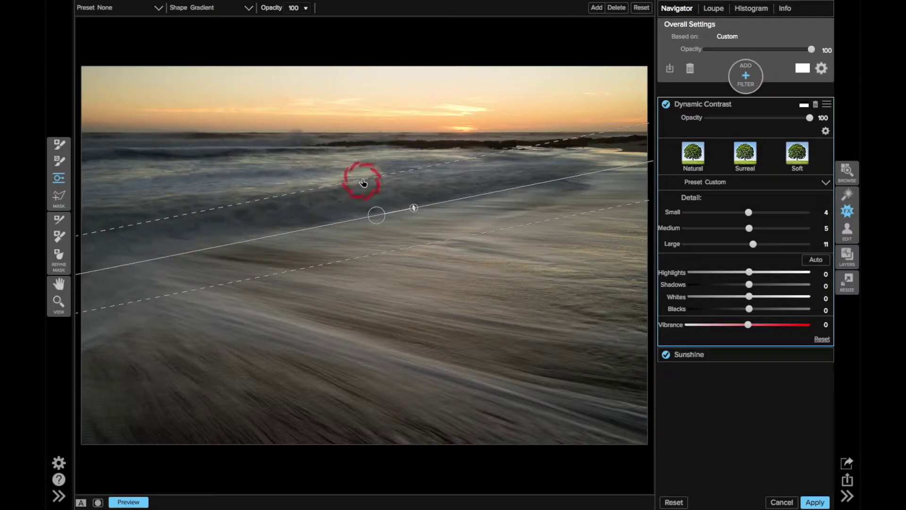
drag(363, 182, 284, 30)
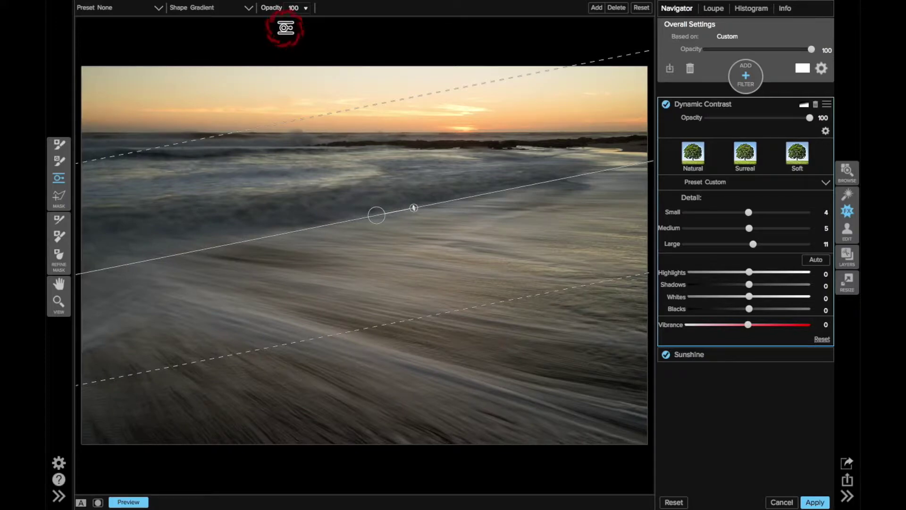
click(305, 9)
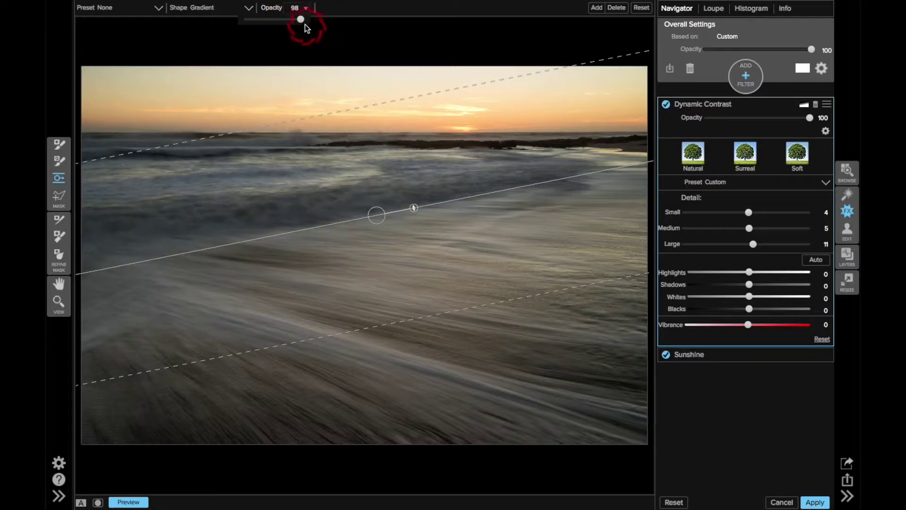
scroll(300, 21, down, 5)
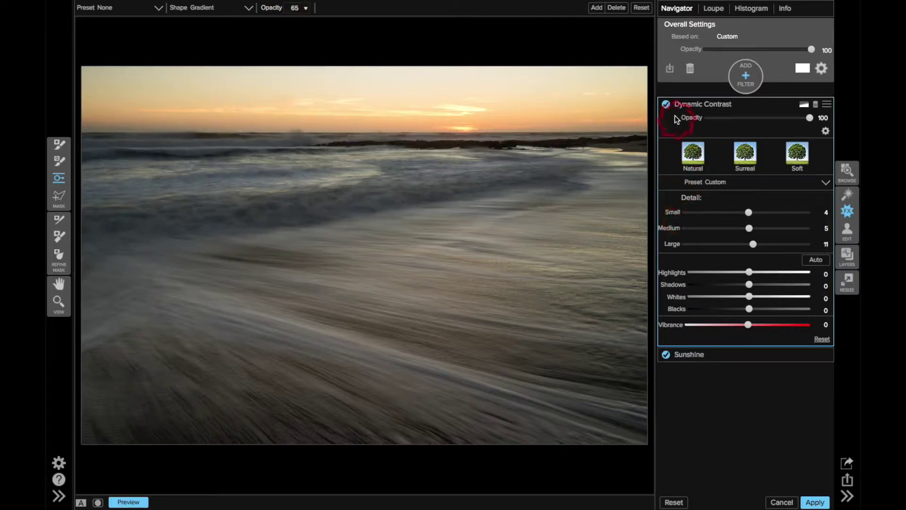
- Compare Dynamic Contrast on and off, raise Vibrance to 5, and add another filter layer
click(666, 105)
click(666, 104)
drag(750, 326, 753, 326)
click(747, 76)
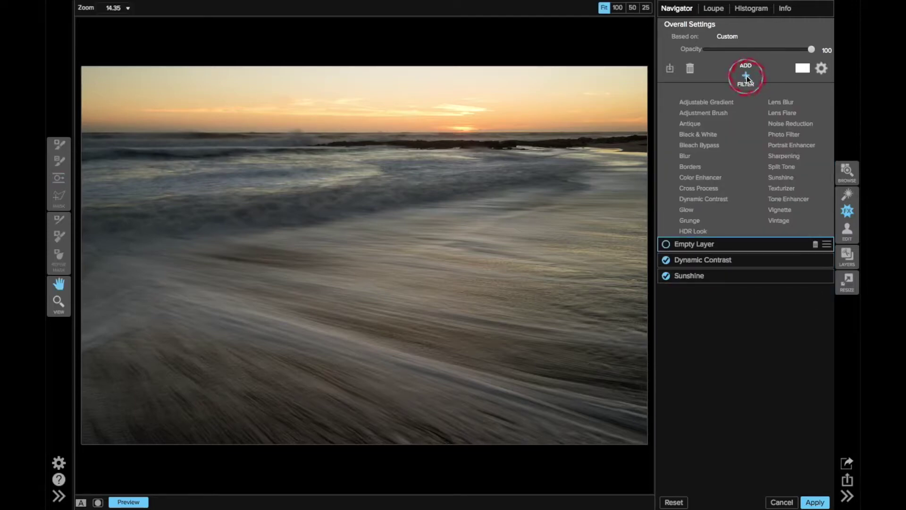
- Apply an Orange Photo Filter at Opacity 64 and compare with the original
click(776, 133)
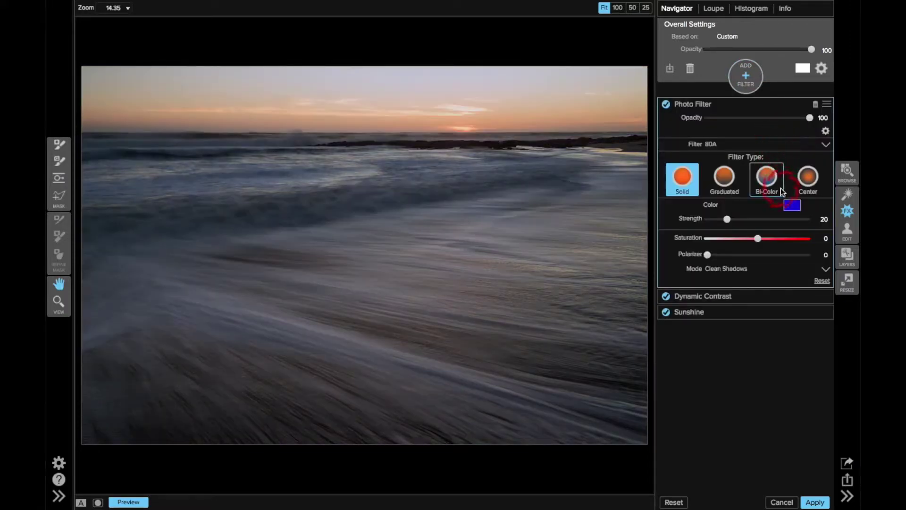
click(721, 143)
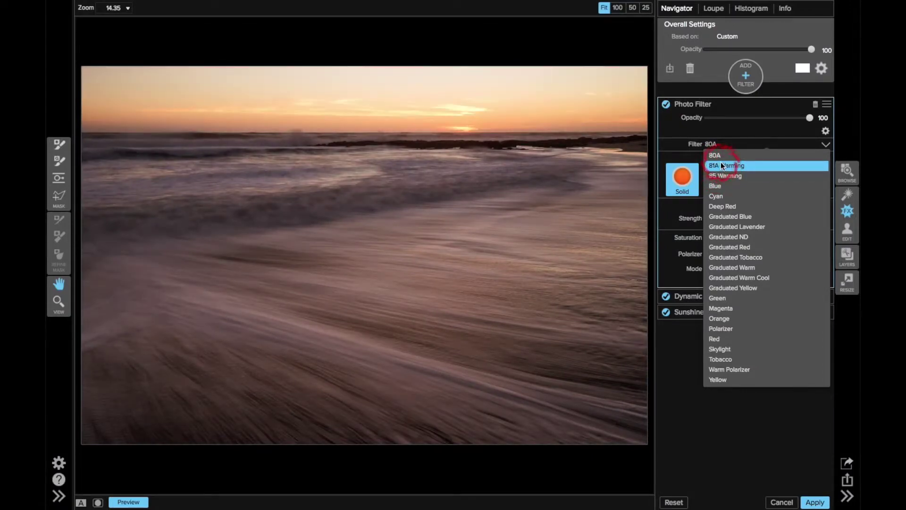
click(754, 318)
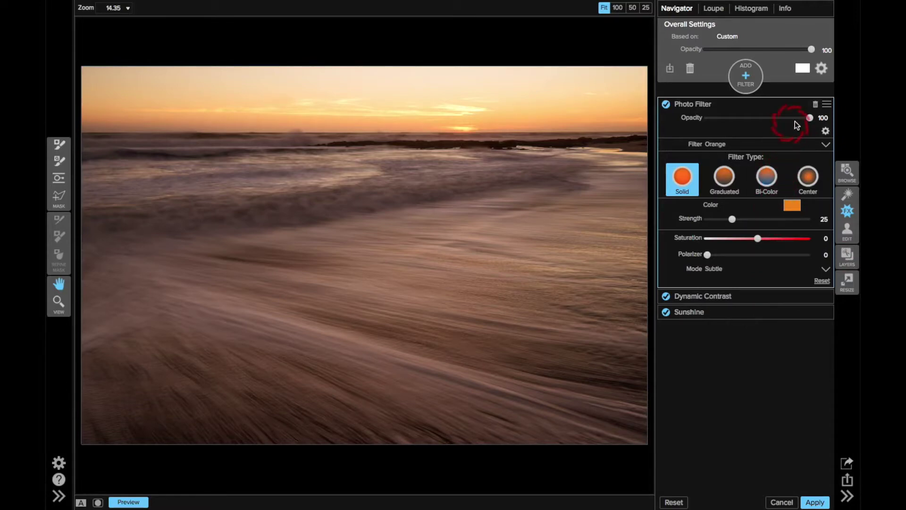
drag(810, 118, 773, 118)
key(backslash)
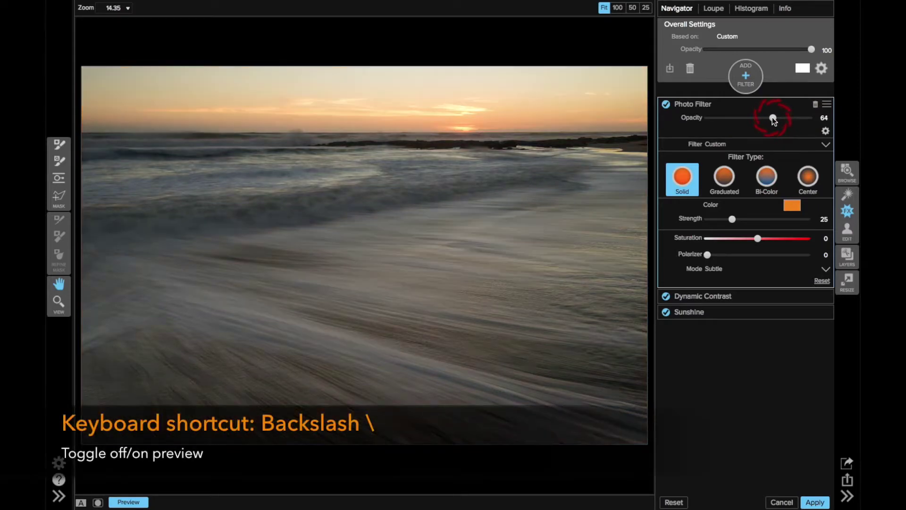
key(backslash)
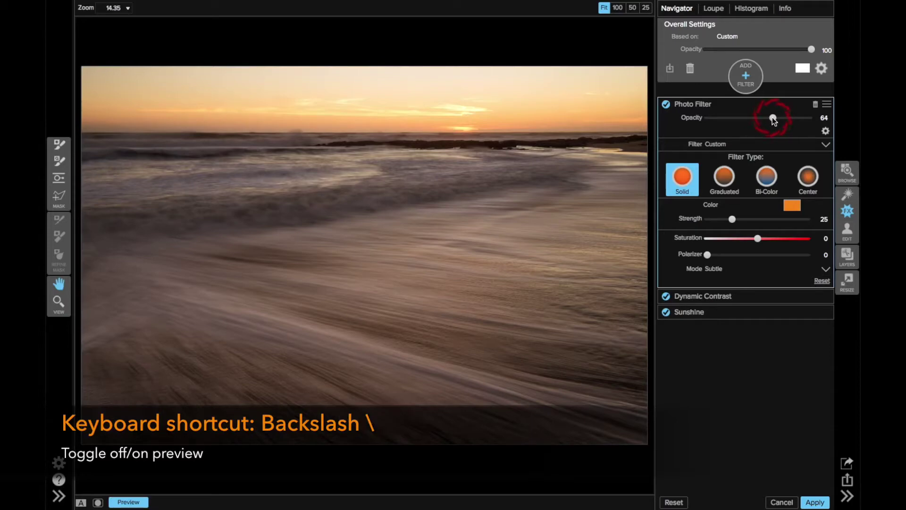
- Add a Vignette with Size 53, Feather 100 and Roundness -39
click(748, 86)
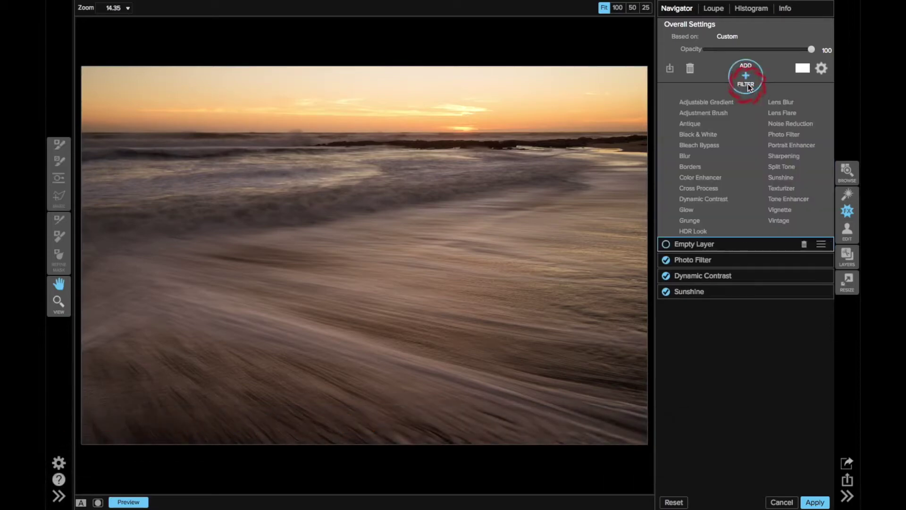
click(772, 210)
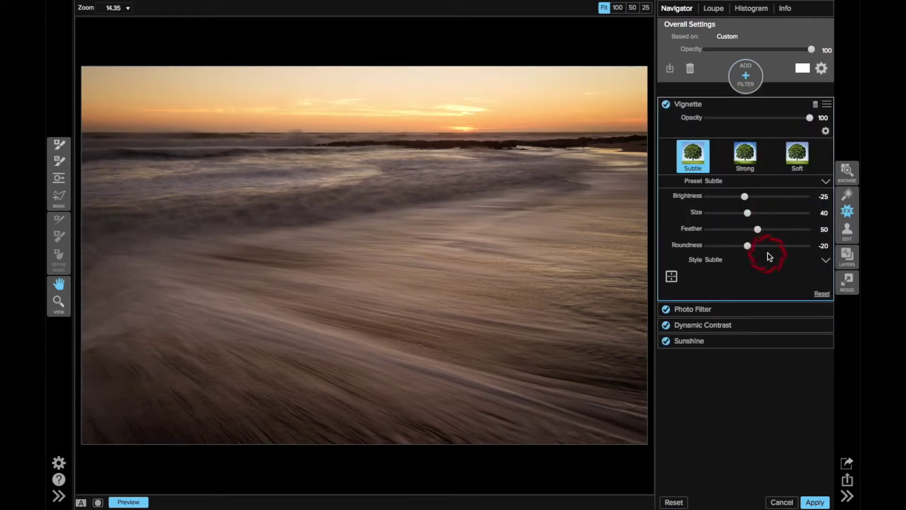
click(707, 229)
drag(748, 213, 760, 214)
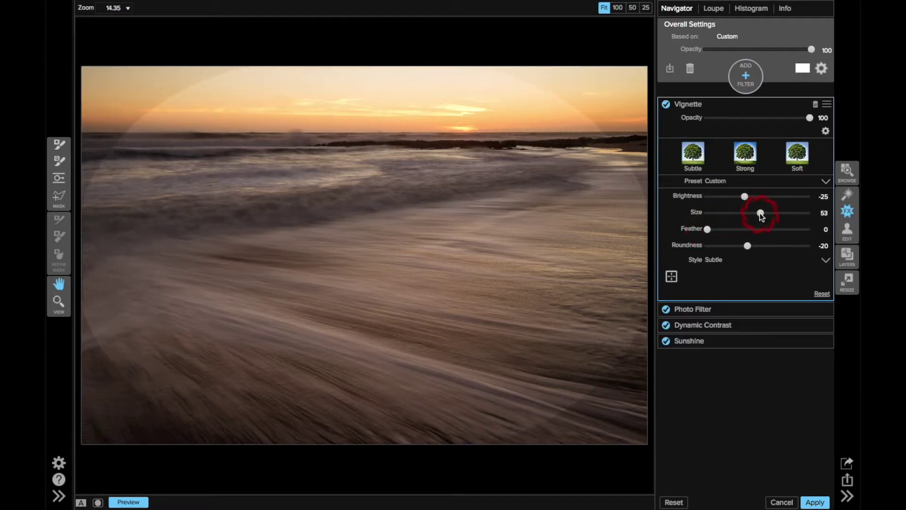
drag(746, 245, 792, 231)
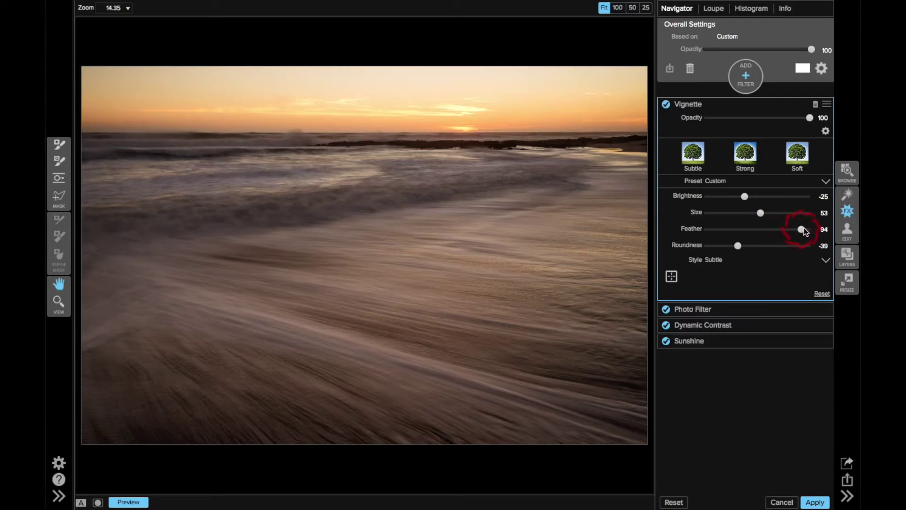
drag(811, 230, 811, 230)
- Compare the vignette on and off, lower its Opacity to 72, and view the original
click(671, 107)
click(668, 105)
drag(788, 119, 781, 118)
key(backslash)
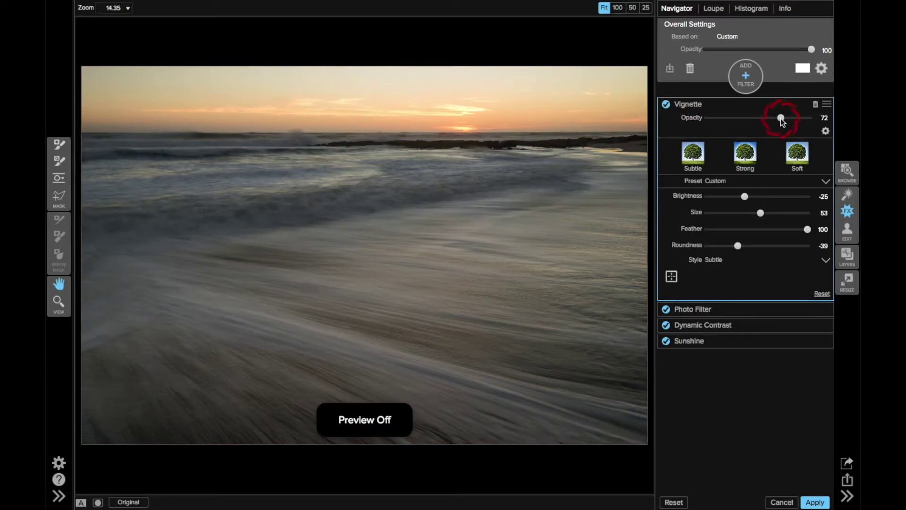
- Turn the Preview back on to show the seascape with Vignette, Photo Filter, Dynamic Contrast and Sunshine applied
key(backslash)
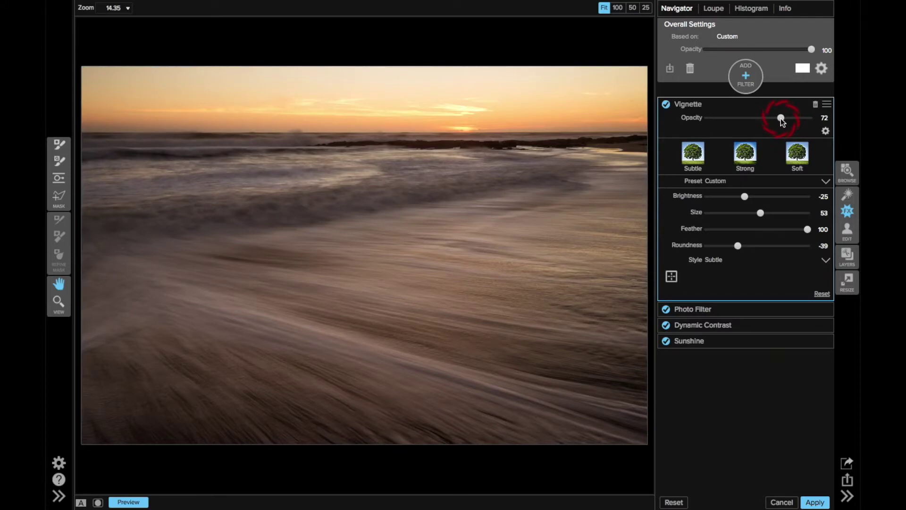